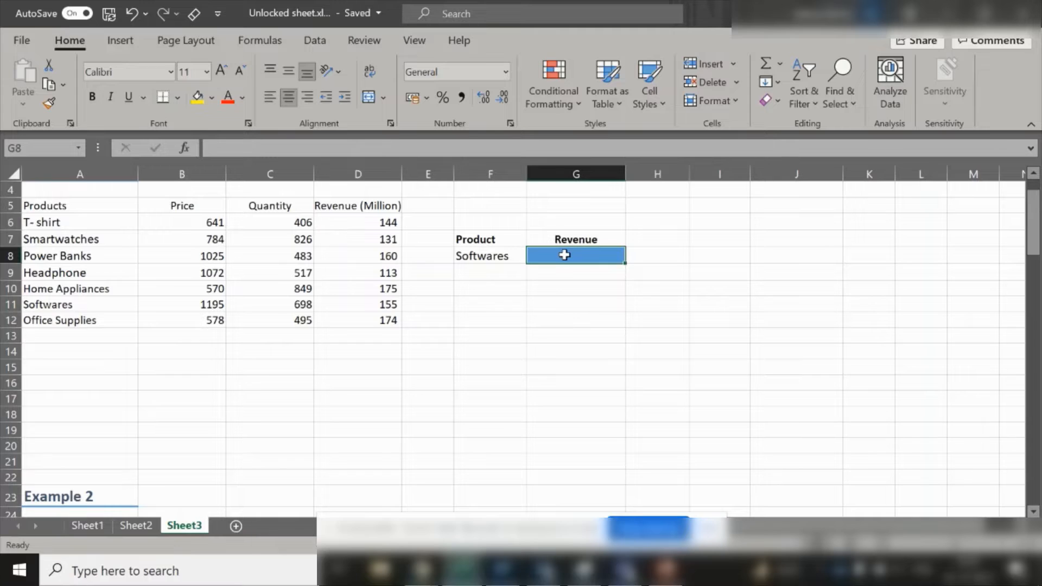
- Start an XLOOKUP in G8 that looks up the product in F8 within the product list A5:A12
type("=xl")
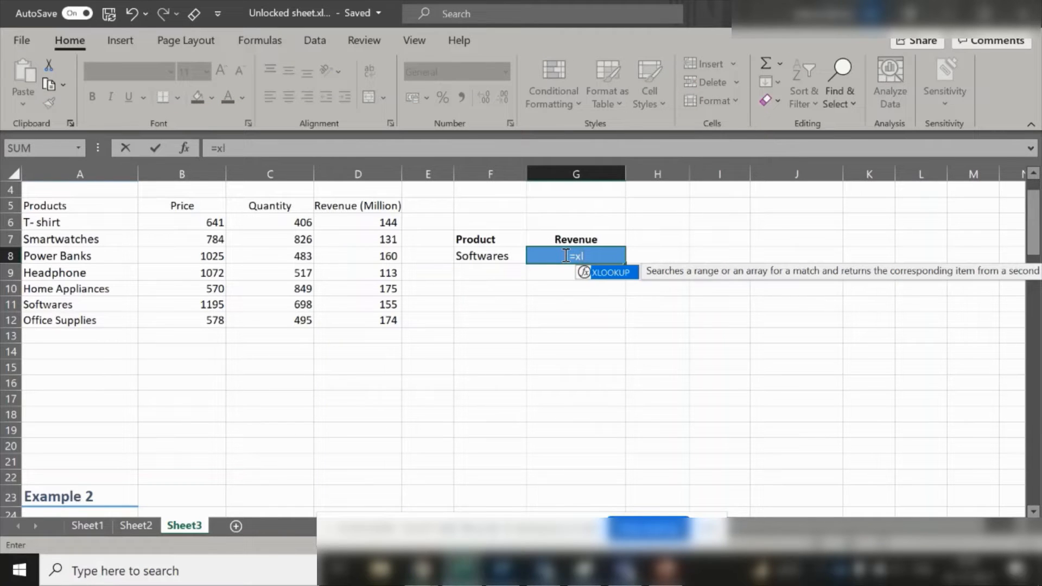
key("Tab")
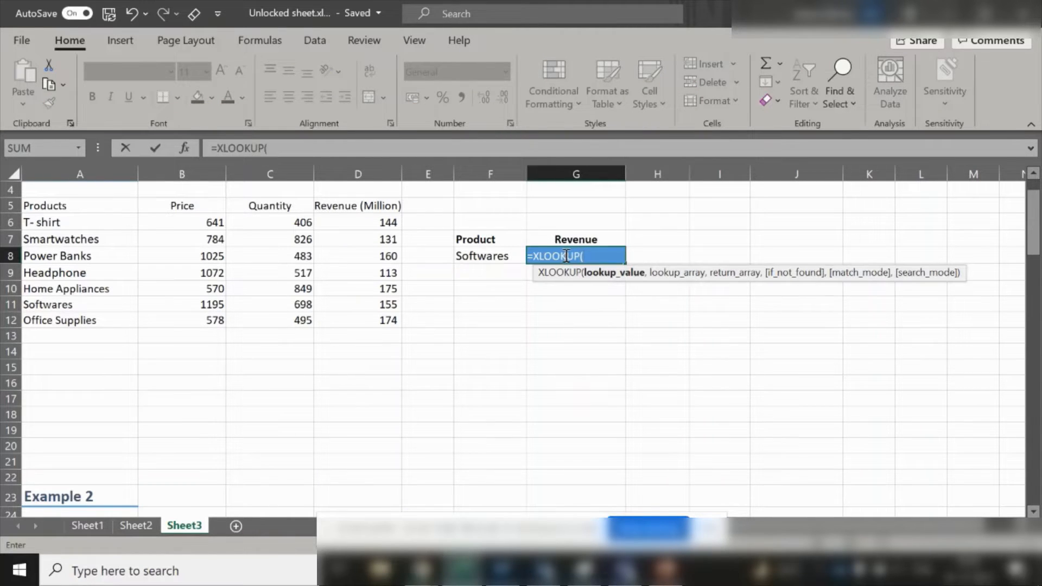
left_click(494, 255)
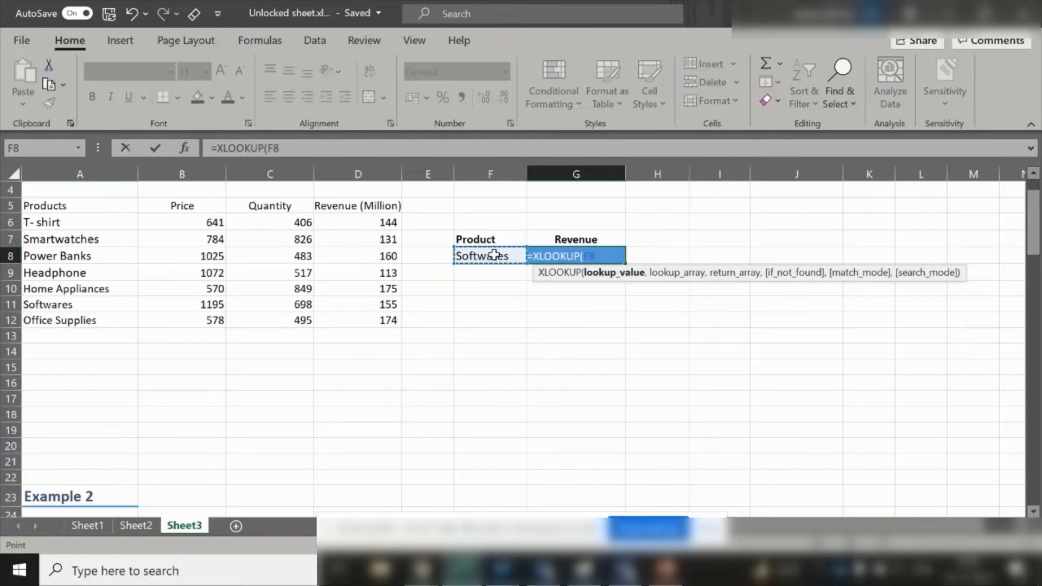
type(",")
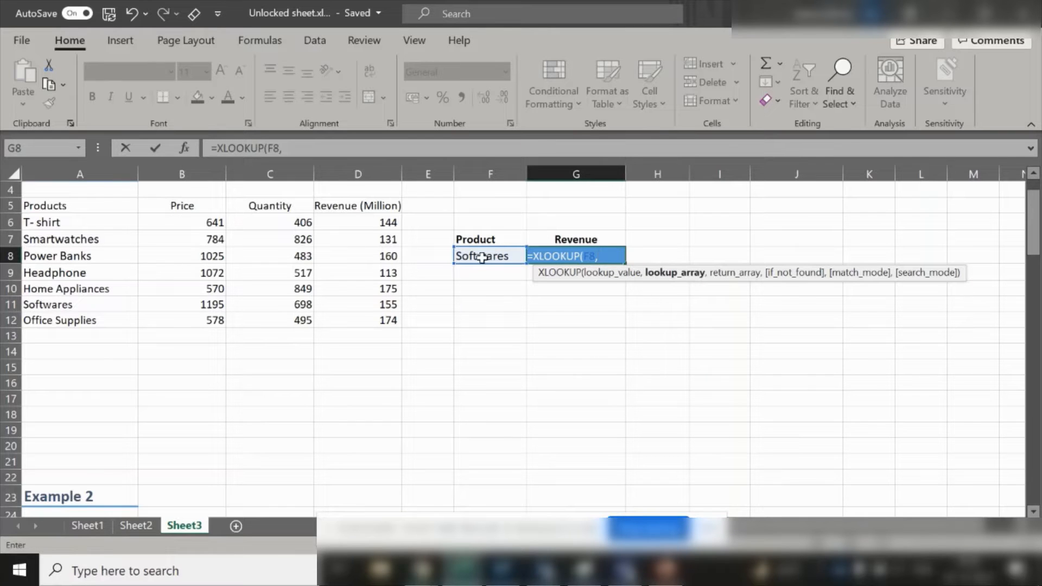
left_click(72, 206)
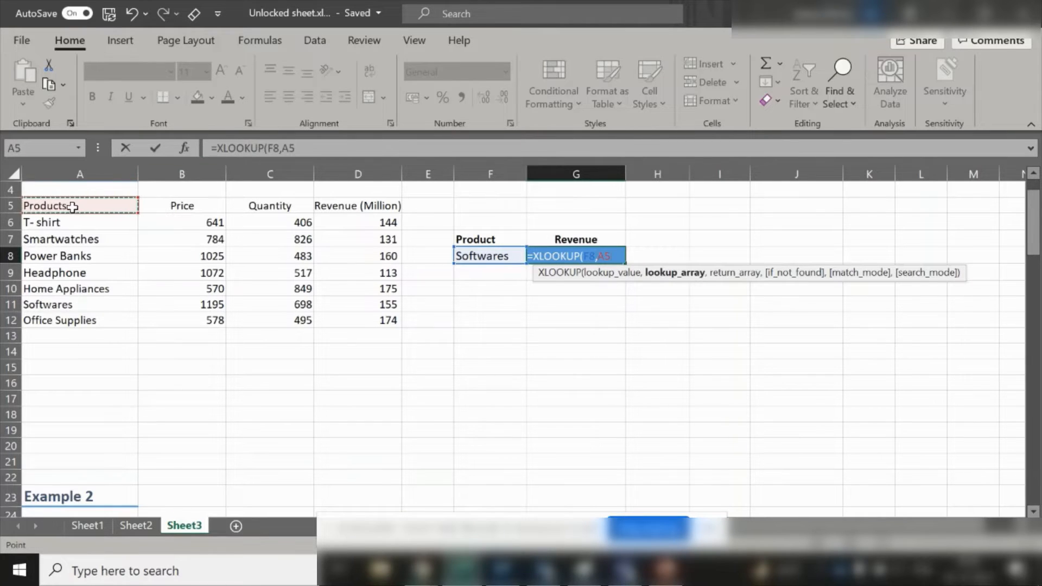
key("shift+Down")
key("shift+Down")
key("shift+Down")
key("shift+Down")
key("shift+Down")
key("shift+Down")
key("shift+Down")
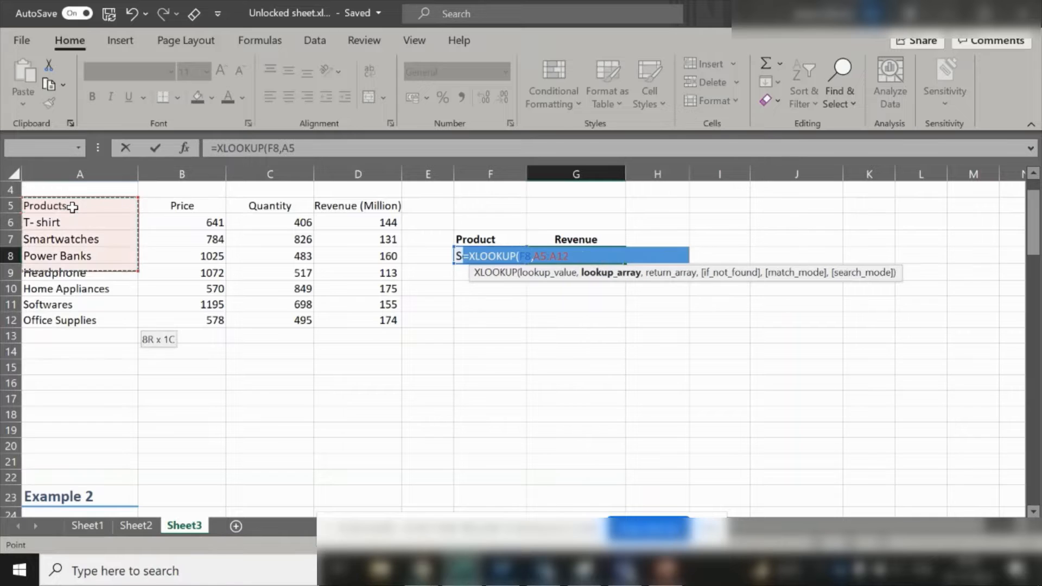
type(",")
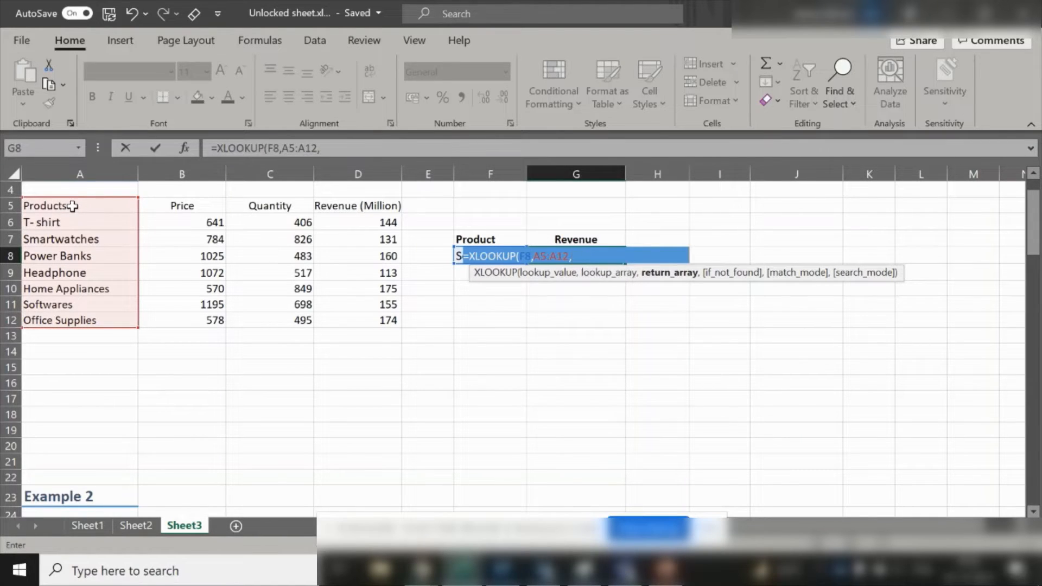
- Finish the formula with the revenue column D5:D12 as the return array and enter it
left_click(370, 205)
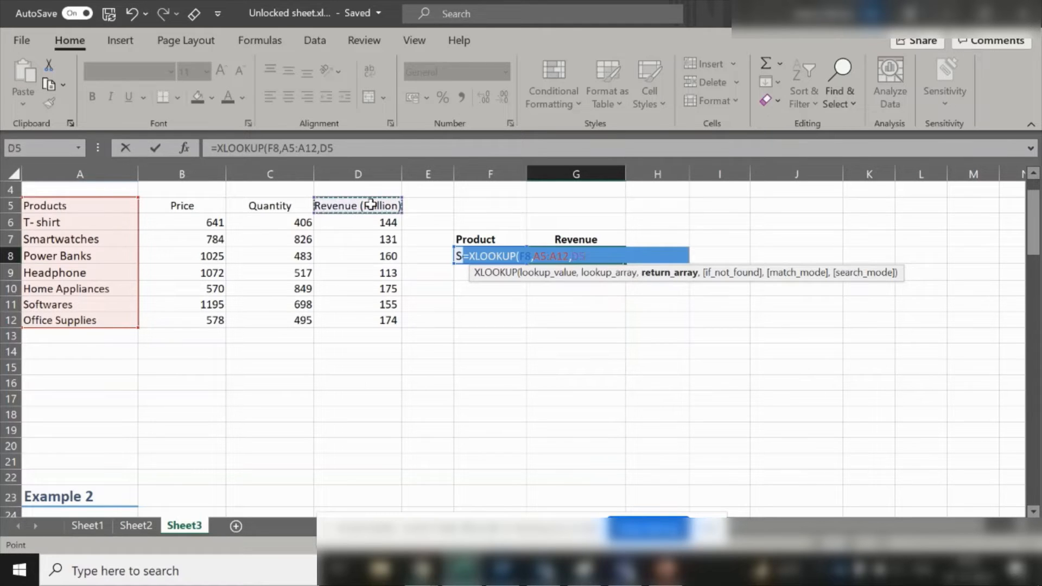
key("ctrl+shift+Down")
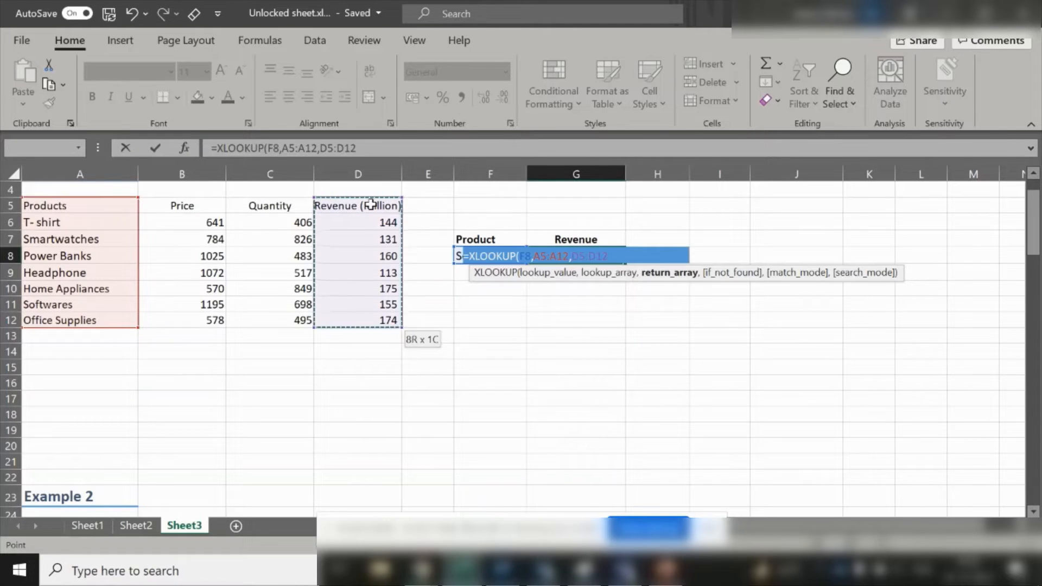
type(")")
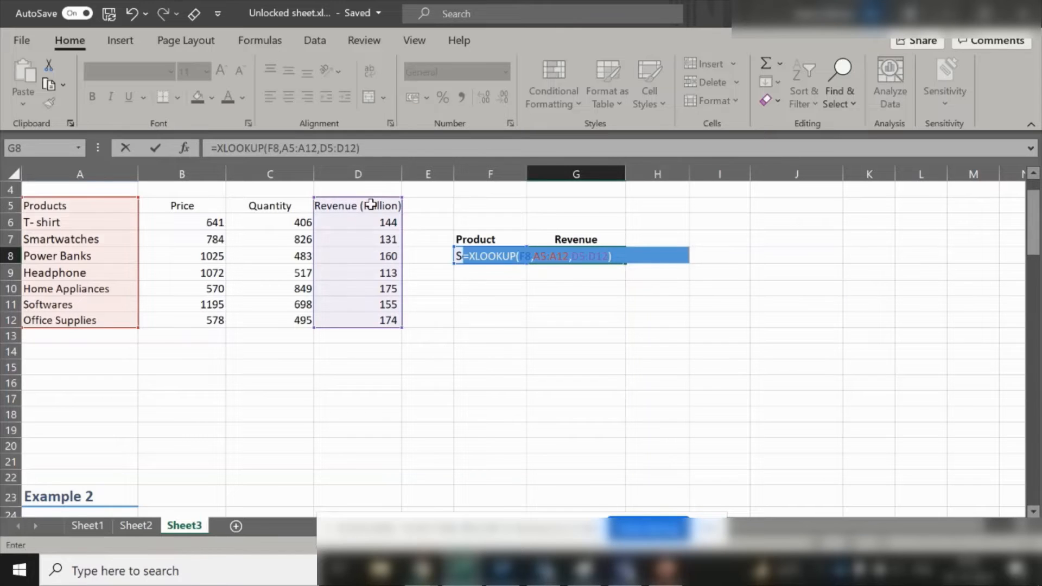
key("Return")
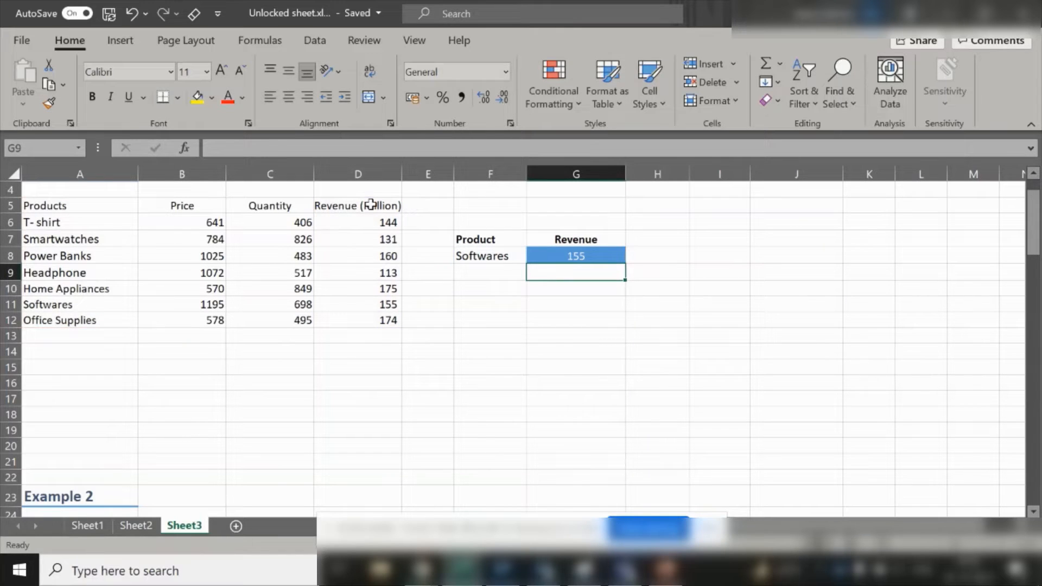
- Compare the lookup result in G8 against the Softwares row of the source table
left_click(577, 254)
left_click(493, 255)
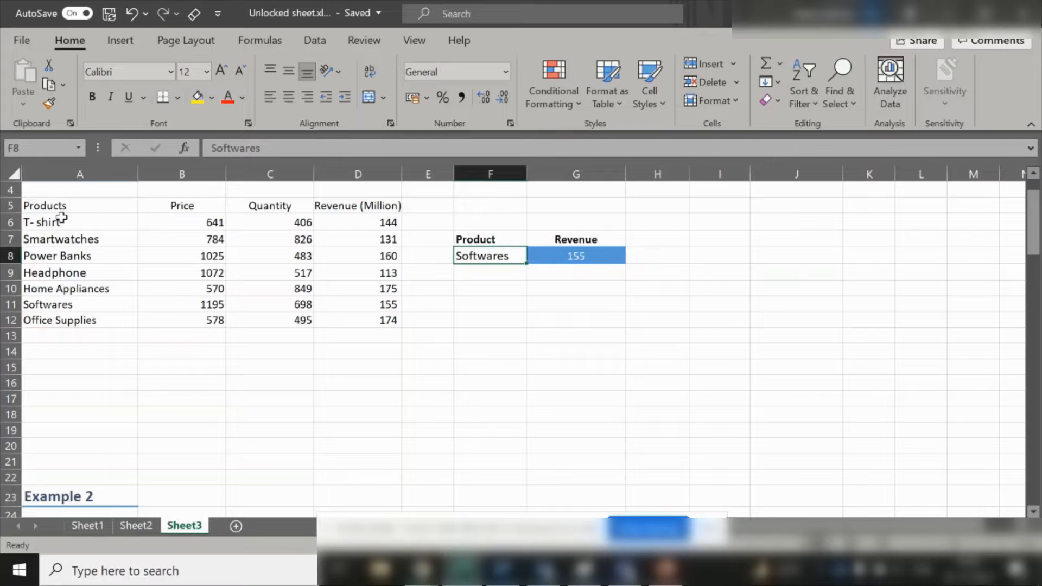
left_click(80, 305)
left_click(385, 307)
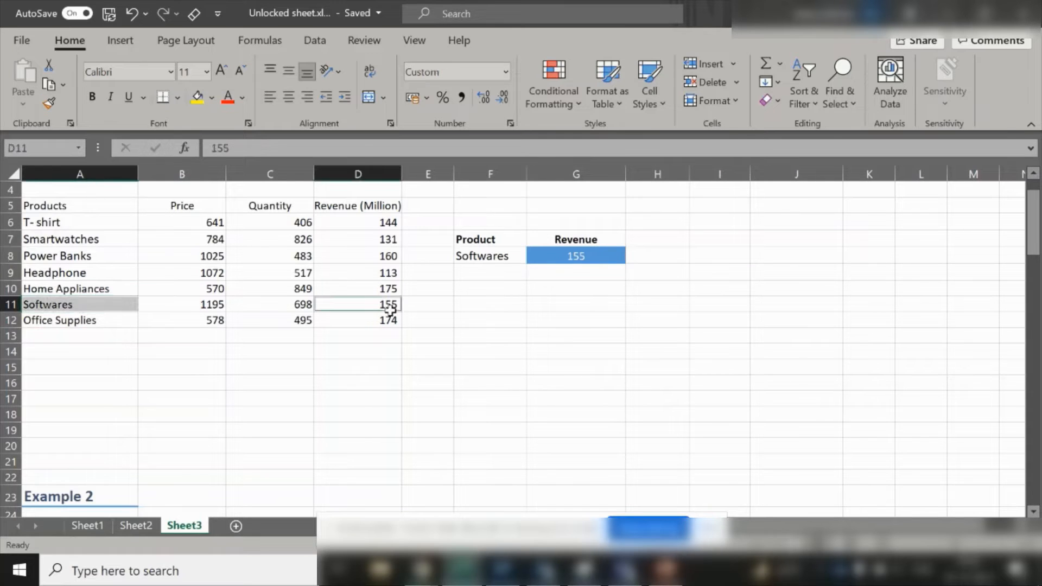
left_click(608, 243)
left_click(611, 255)
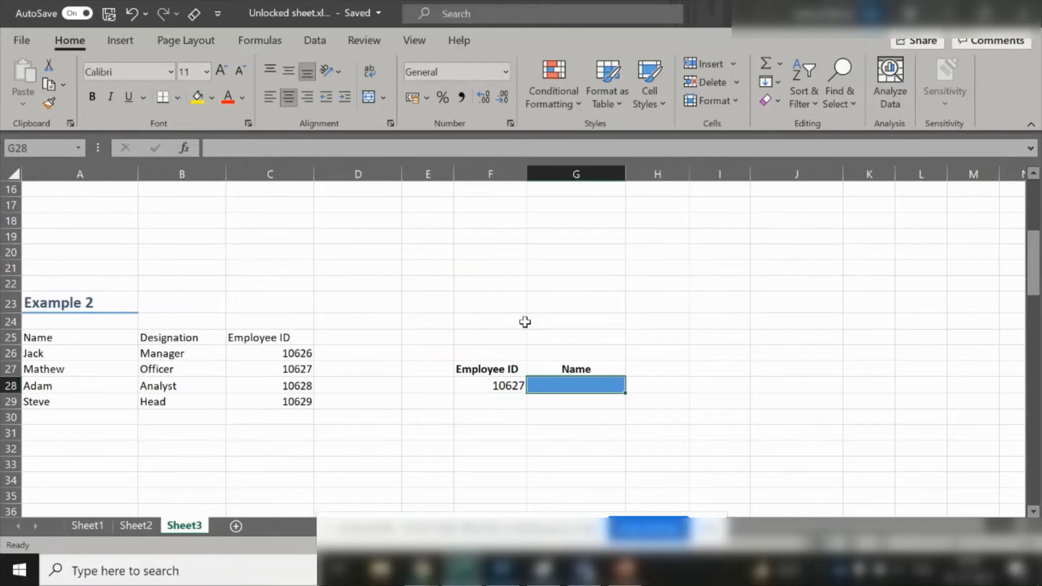
- Start an XLOOKUP in G28 using the employee ID in F28 as the lookup value
left_click(306, 338)
left_click(510, 386)
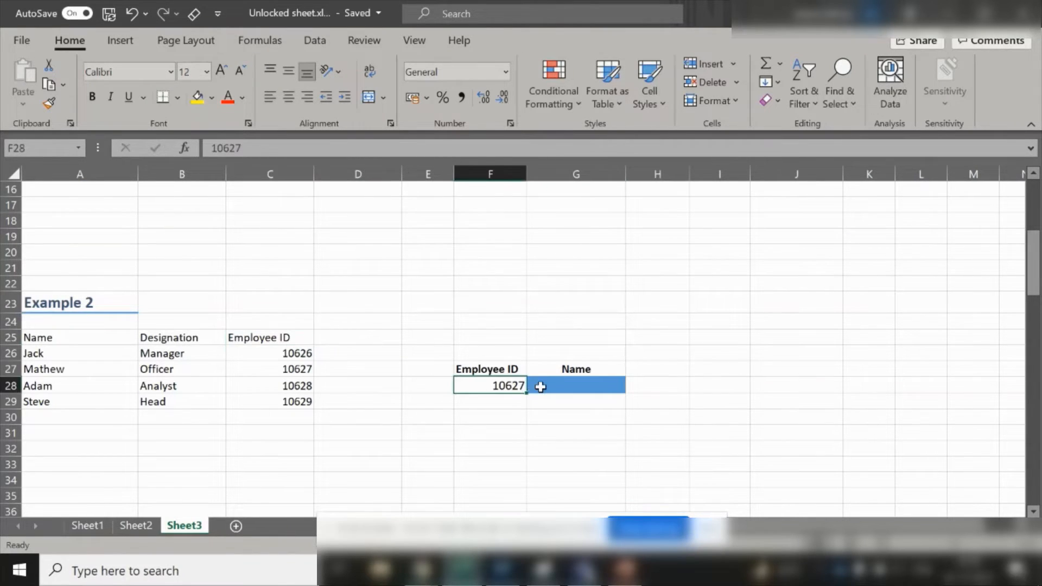
left_click(562, 382)
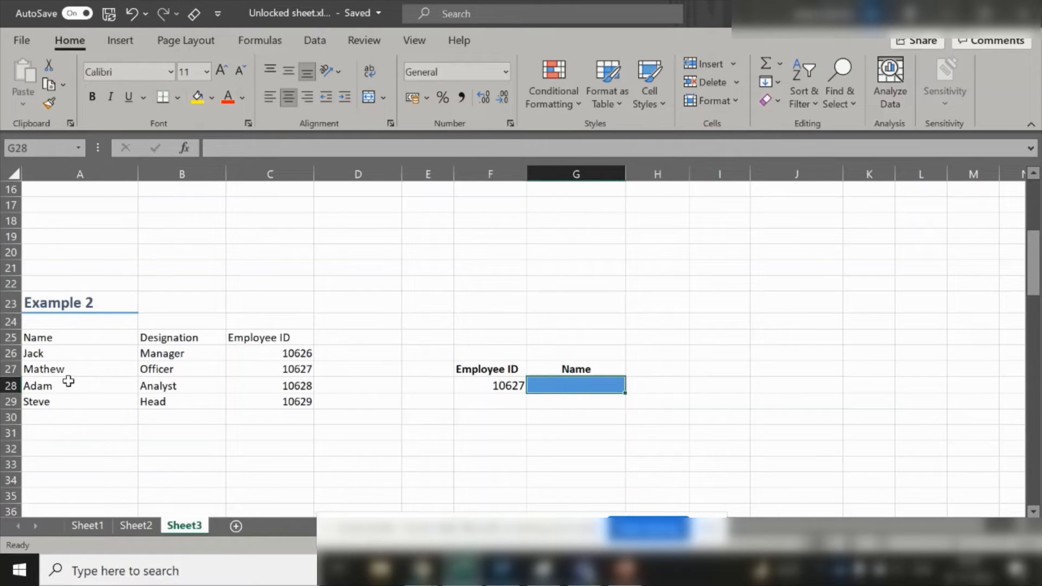
type("=")
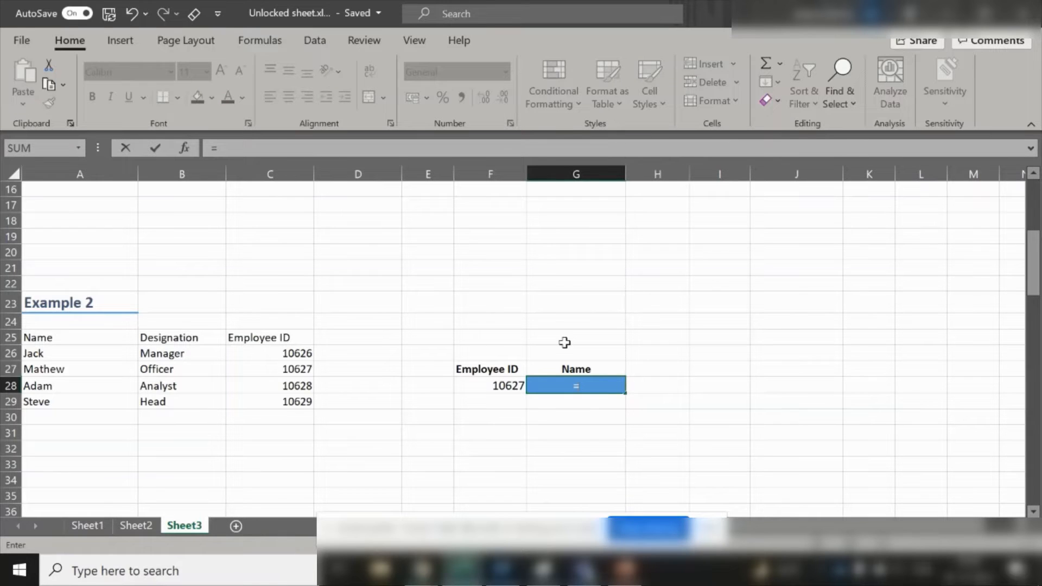
type("x")
key("Down")
key("Tab")
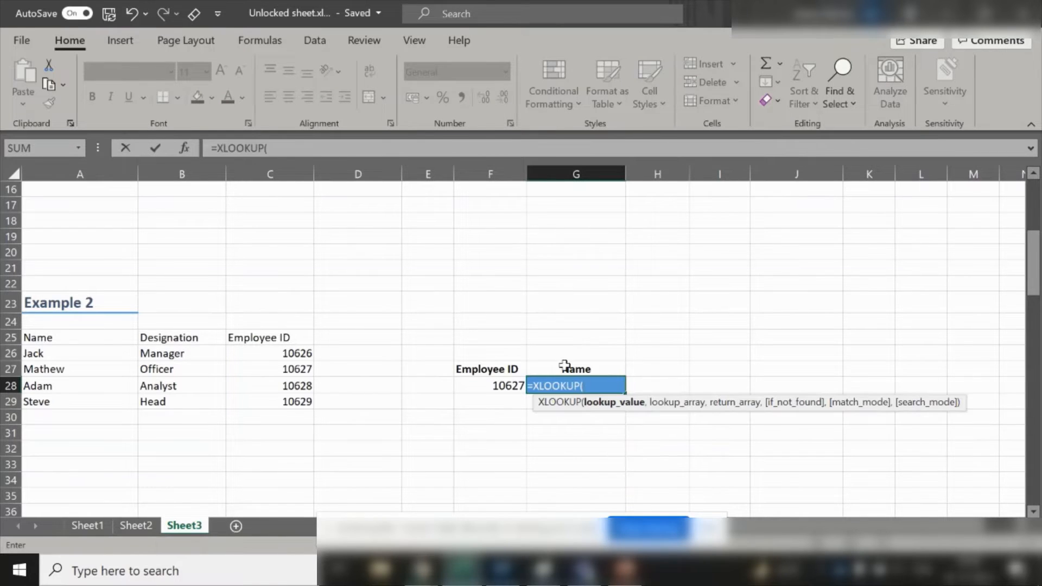
left_click(490, 386)
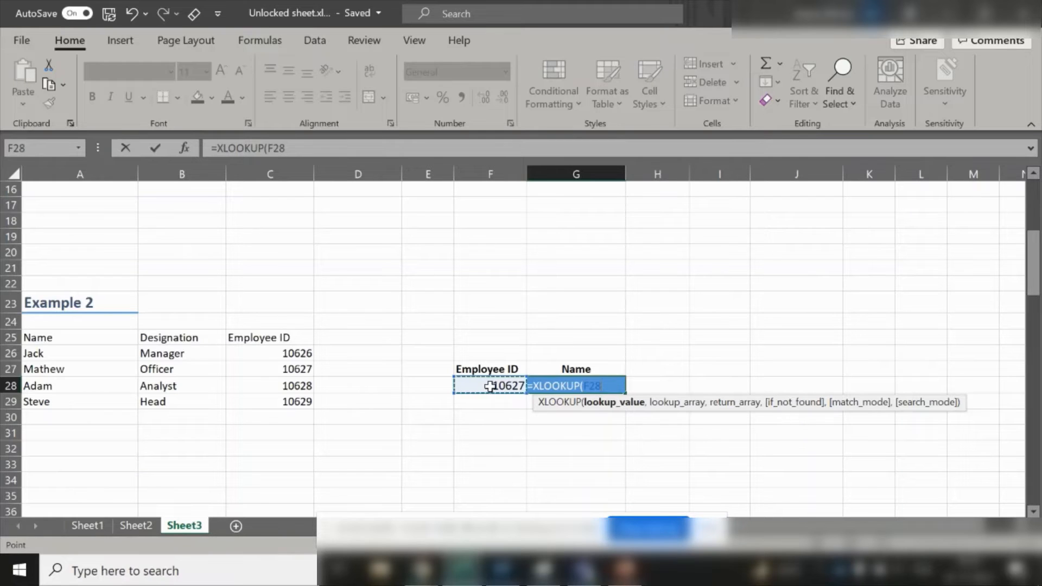
type(",")
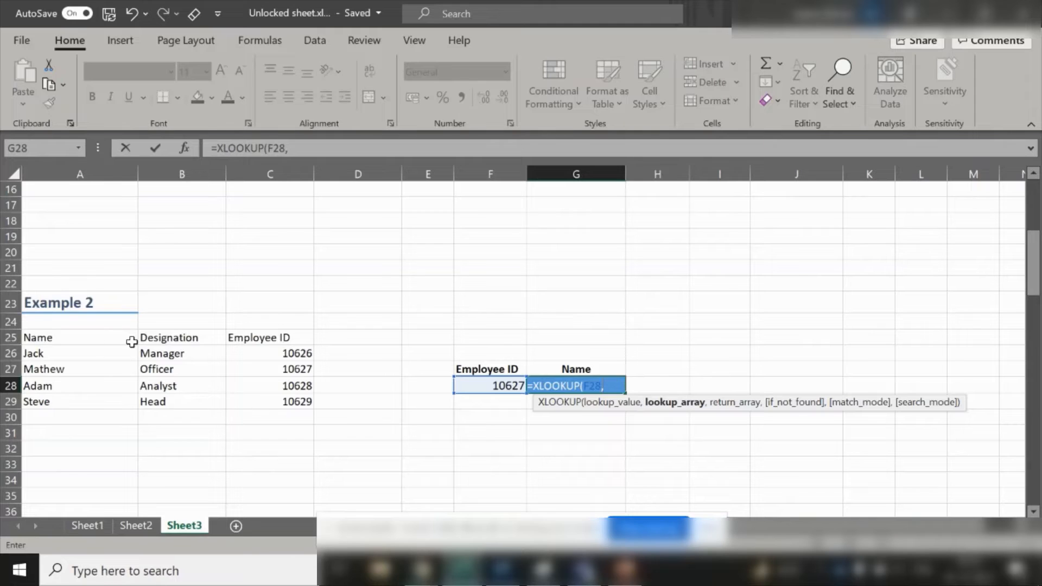
- Set C25:C29 as the lookup array and the names A25:A29 as the return array, then enter the formula
left_click_drag(262, 337, 264, 395)
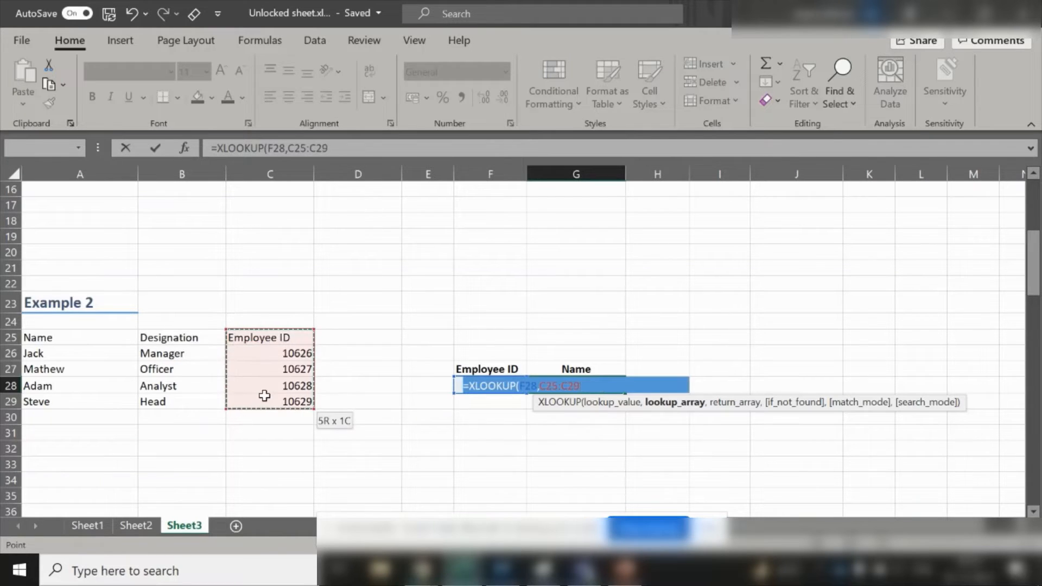
type(",")
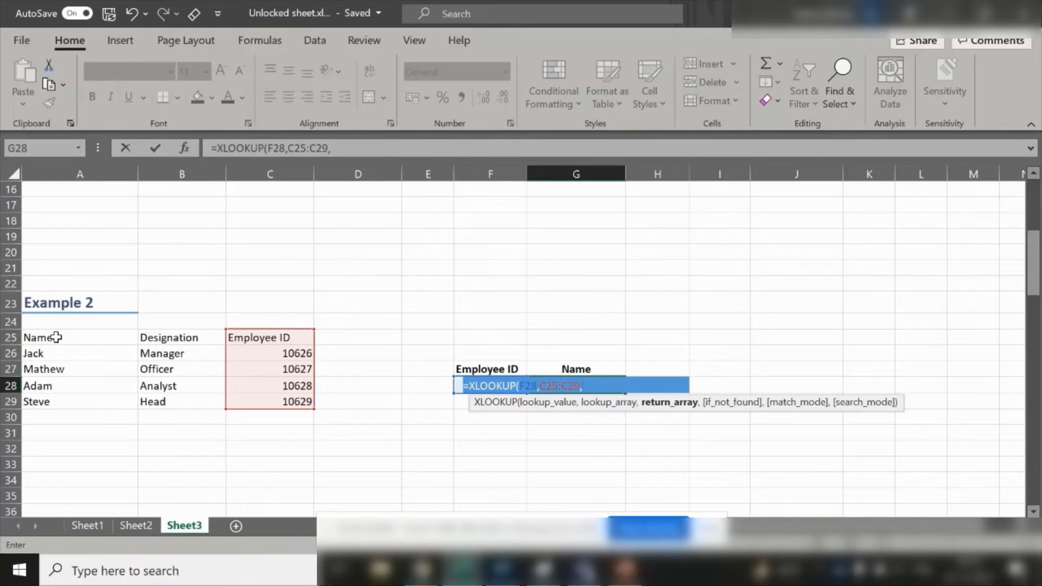
left_click_drag(55, 336, 50, 411)
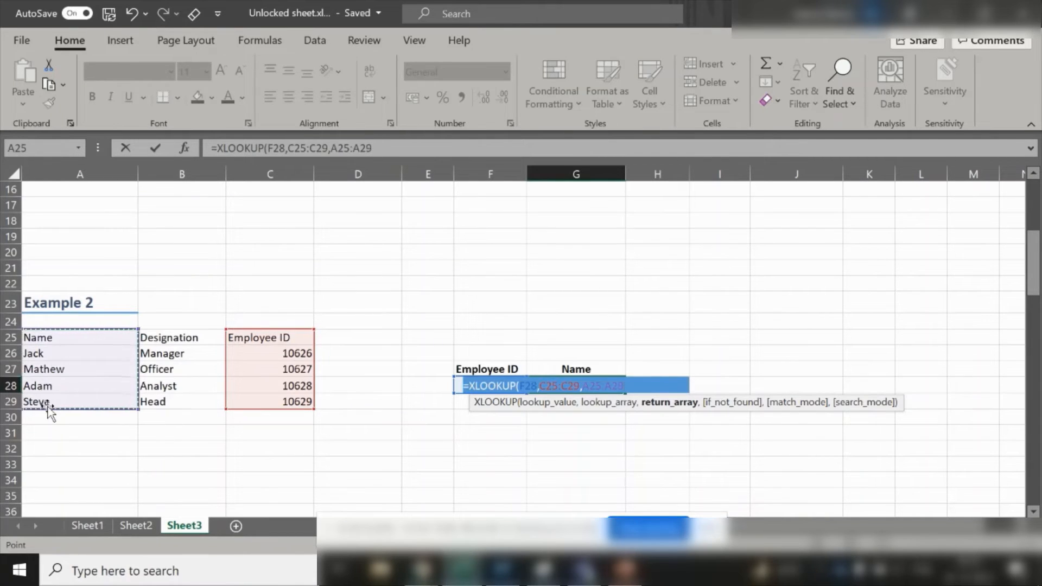
type(")")
key("Return")
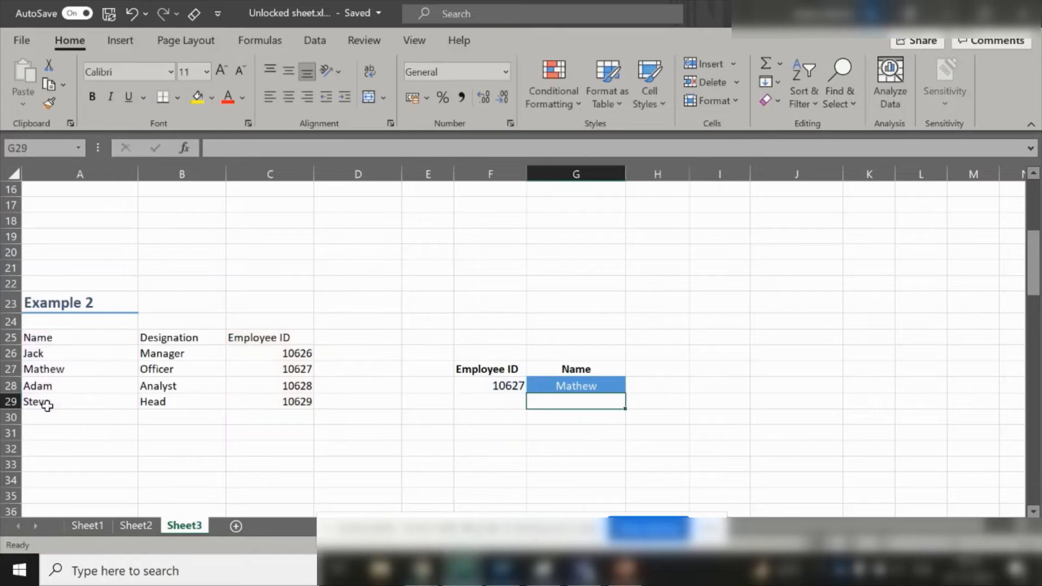
left_click(599, 384)
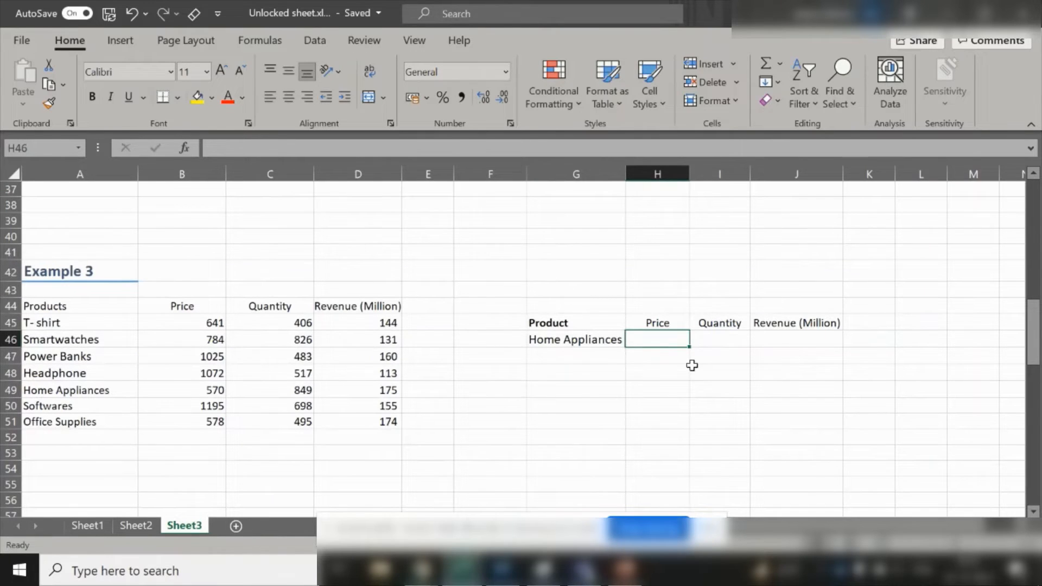
- Start an XLOOKUP in H46 using the product name in G46 as the lookup value
left_click(198, 305)
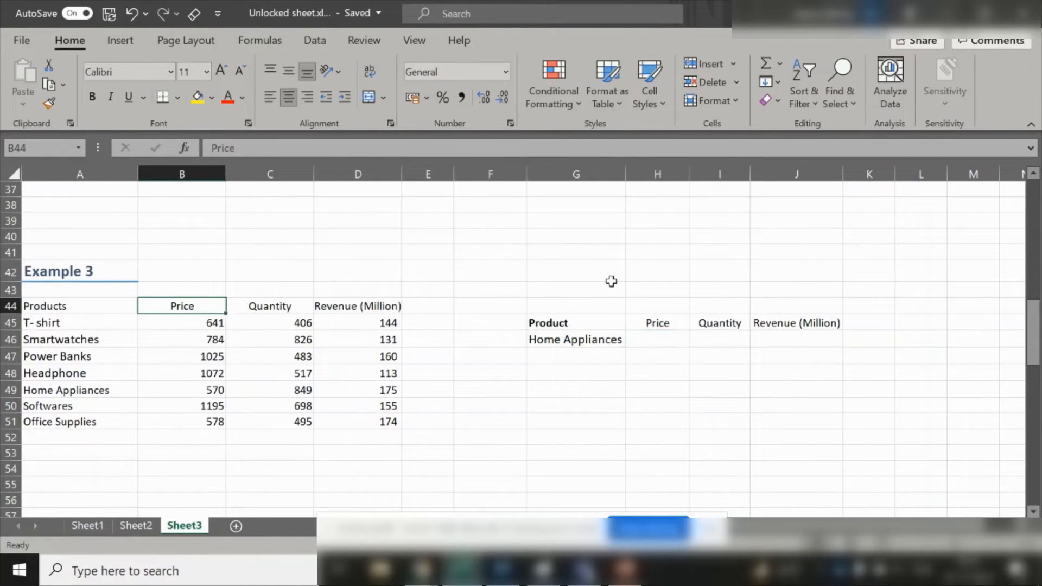
key("Right")
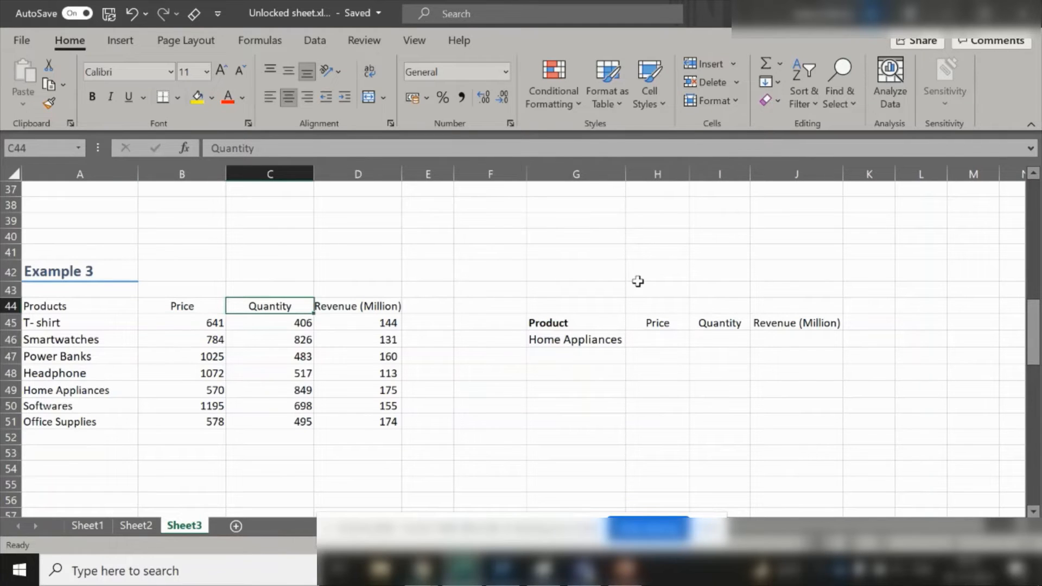
key("Right")
key("Right")
key("Right")
key("Right")
key("Right")
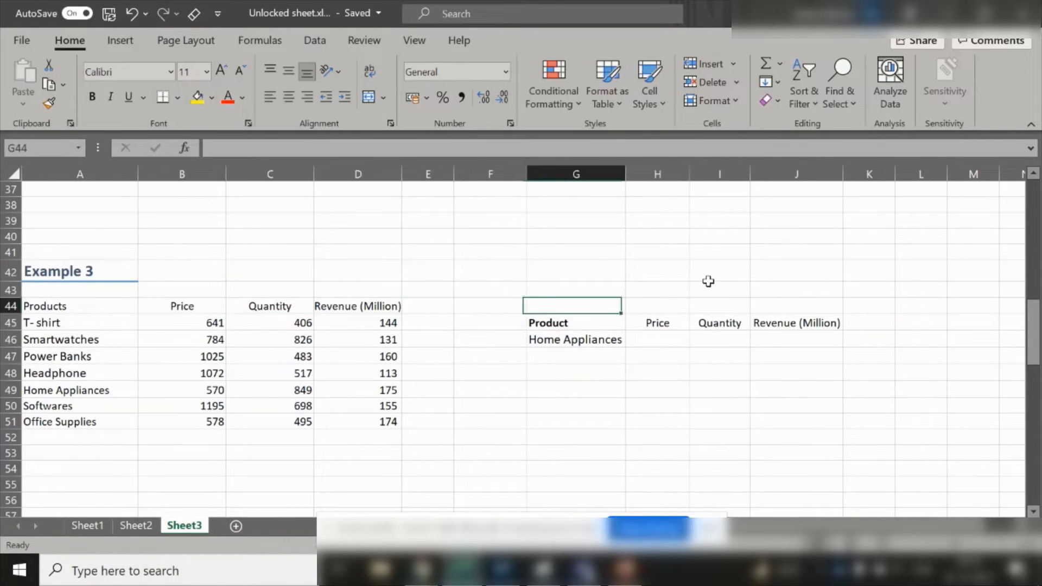
key("Down")
key("Down")
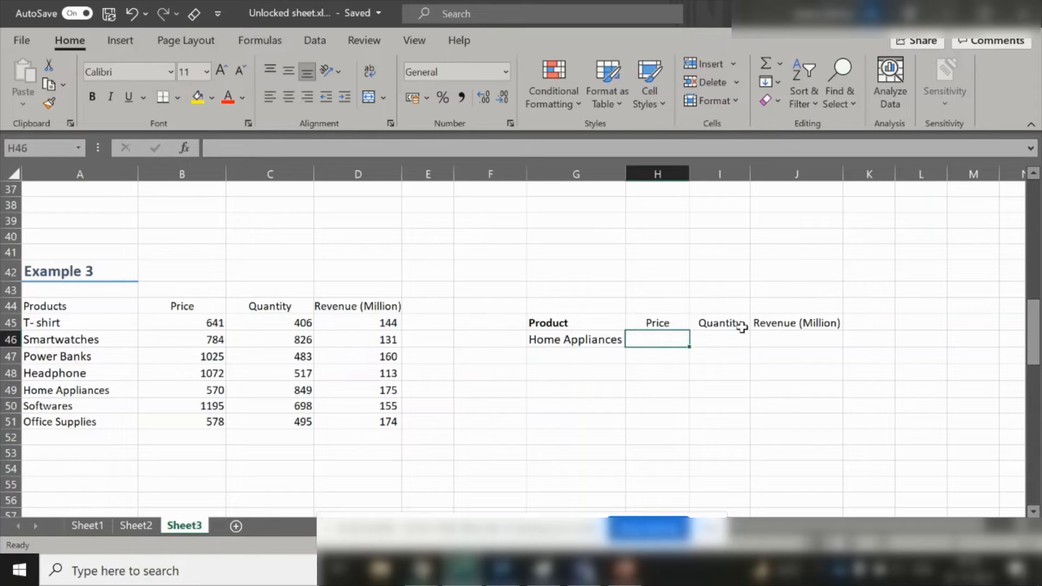
type("=")
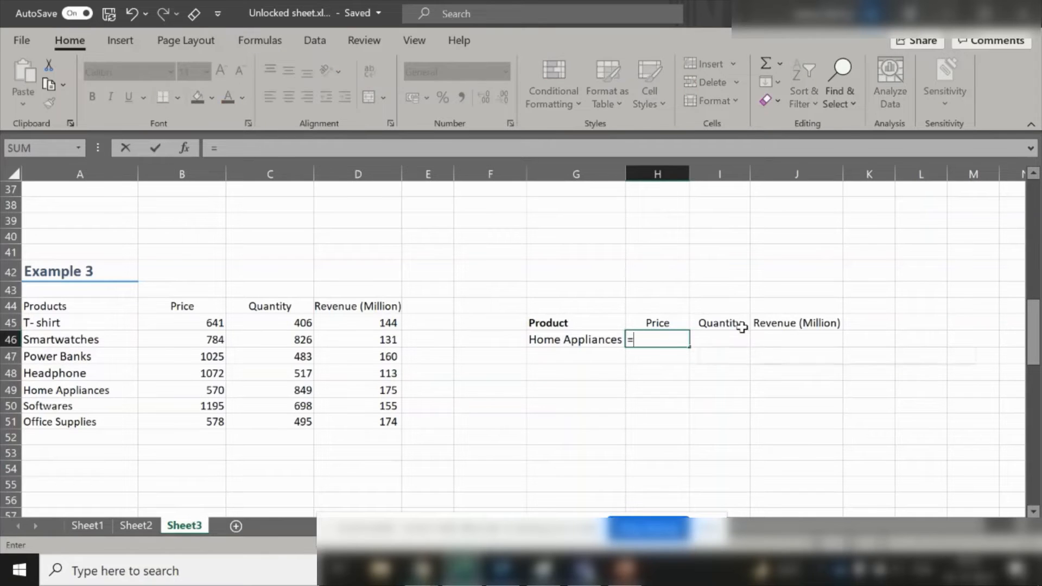
type("xl")
key("Tab")
key("Left")
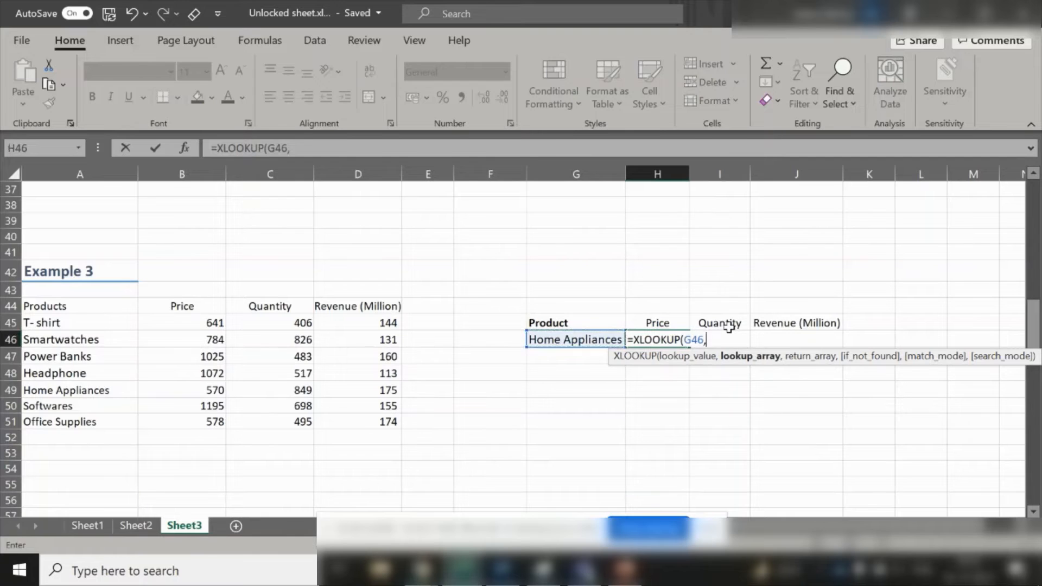
type(",")
- Set A44:A51 as the lookup array and B44:D51 as the return array, then enter the formula in H46
key("Up")
key("Left")
key("Left")
key("Left")
key("Left")
key("Left")
key("Left")
key("Left")
key("Up")
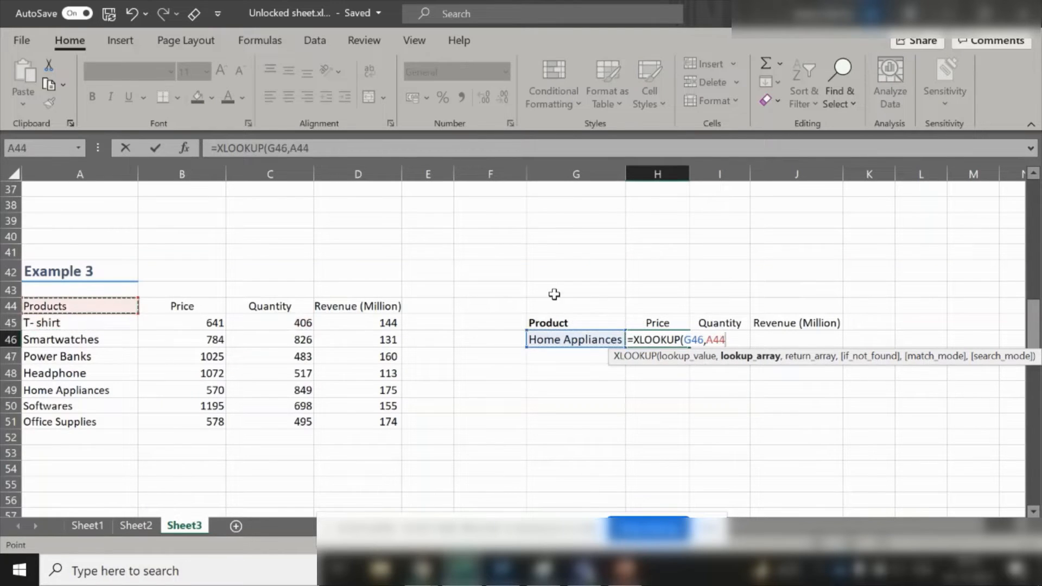
key("ctrl+shift+Down")
type(",")
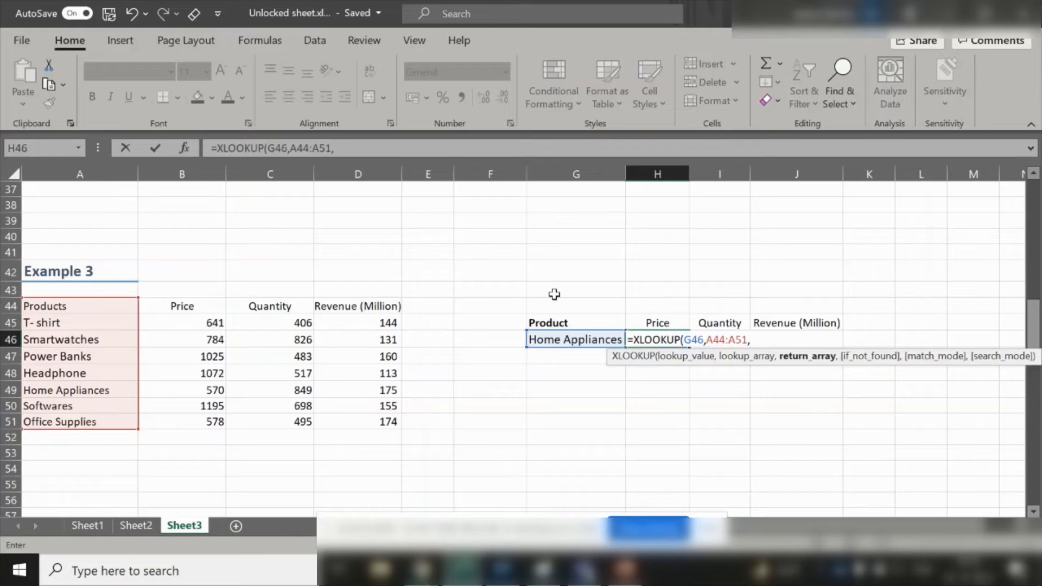
left_click(201, 305)
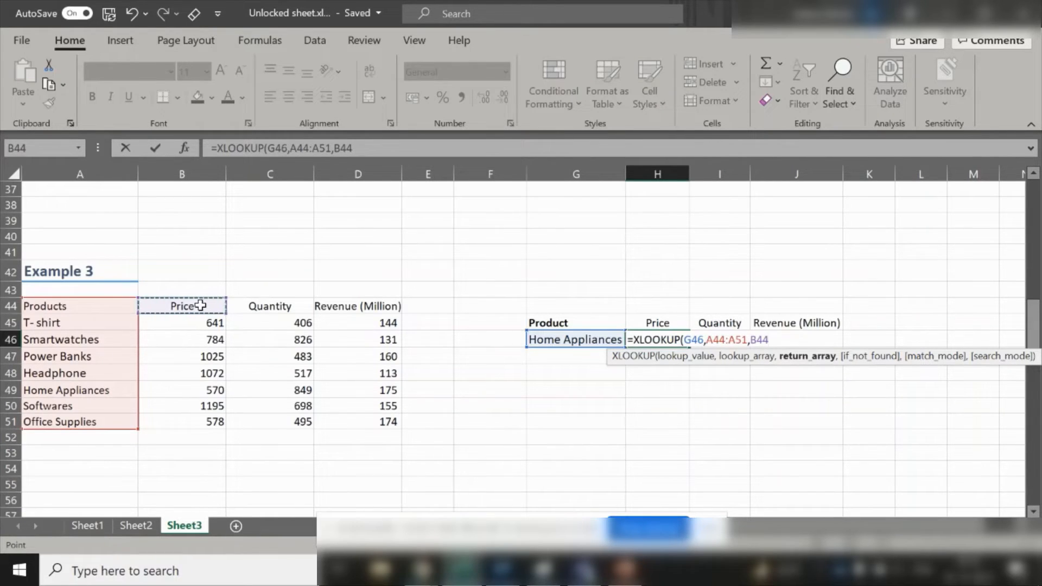
left_click_drag(201, 306, 318, 306)
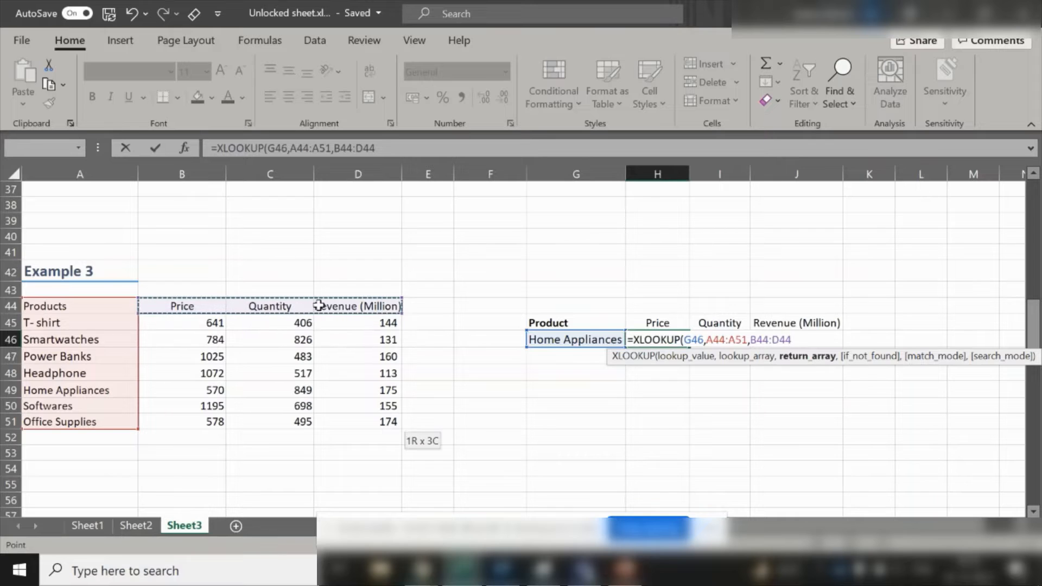
key("ctrl+shift+Down")
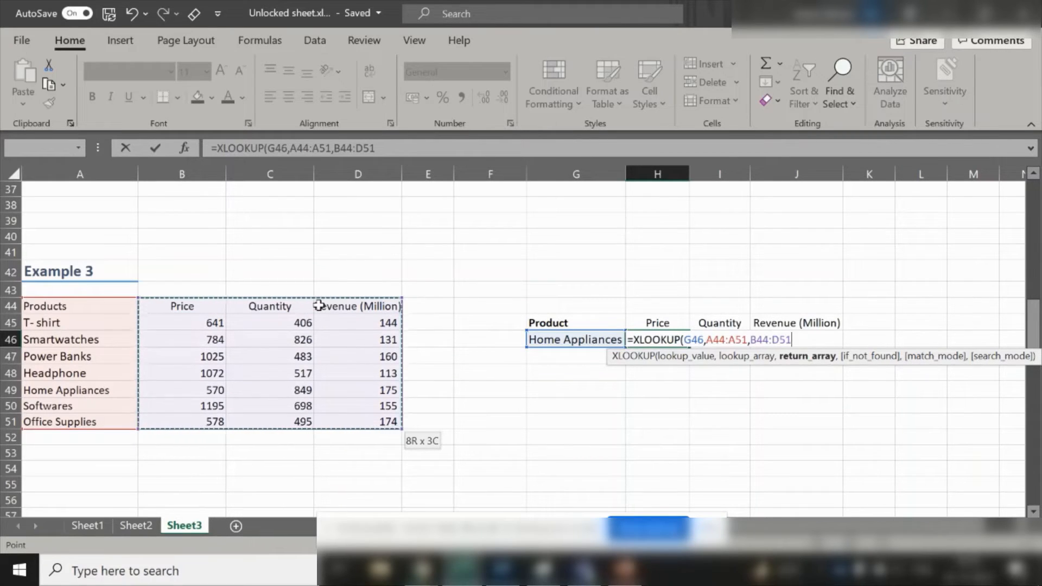
type(")")
key("Return")
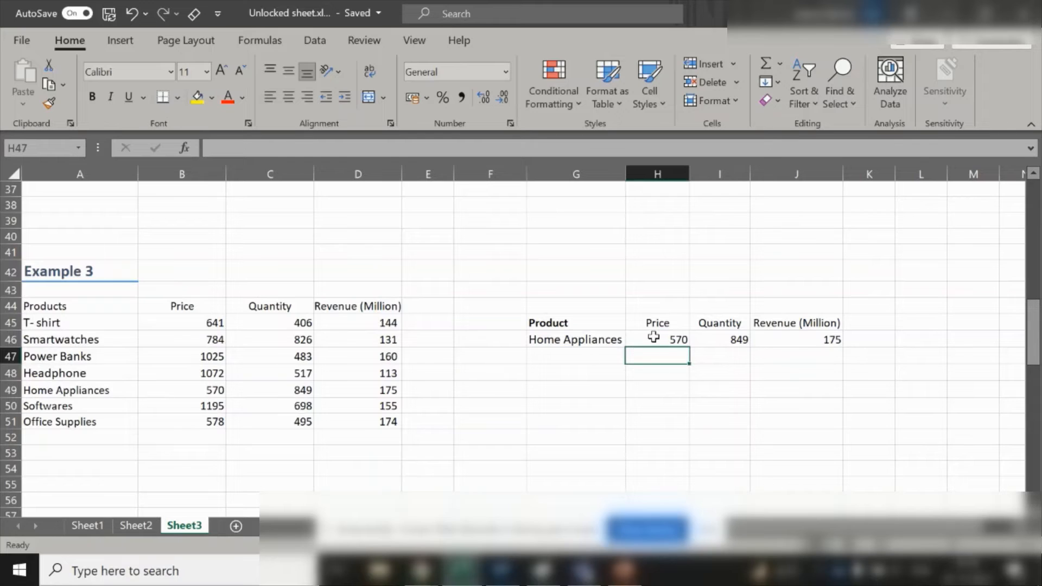
- Inspect the spilled Price, Quantity and Revenue results next to Home Appliances and the formula in H46
left_click(596, 342)
left_click(673, 340)
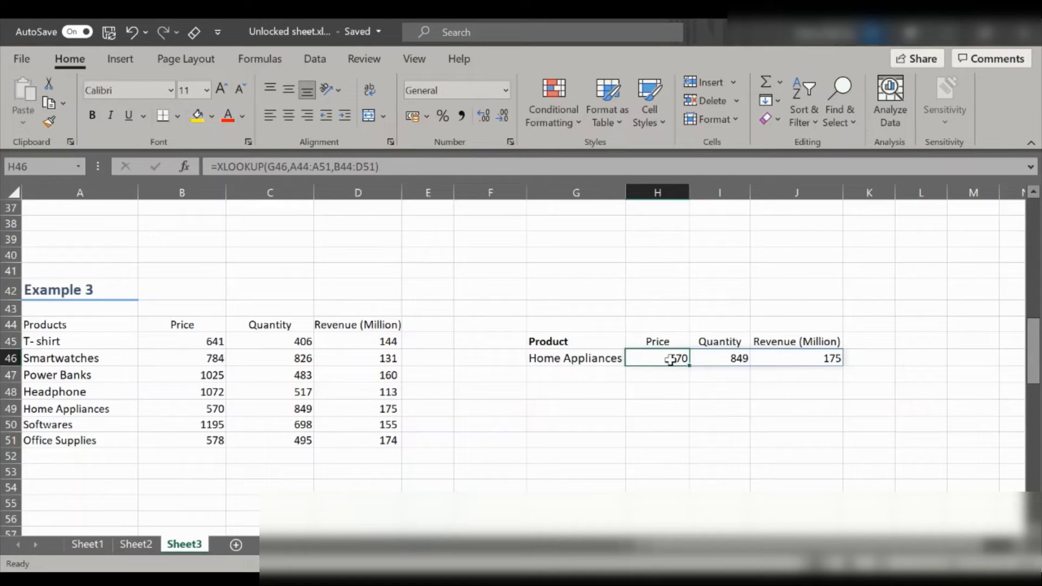
left_click(586, 356)
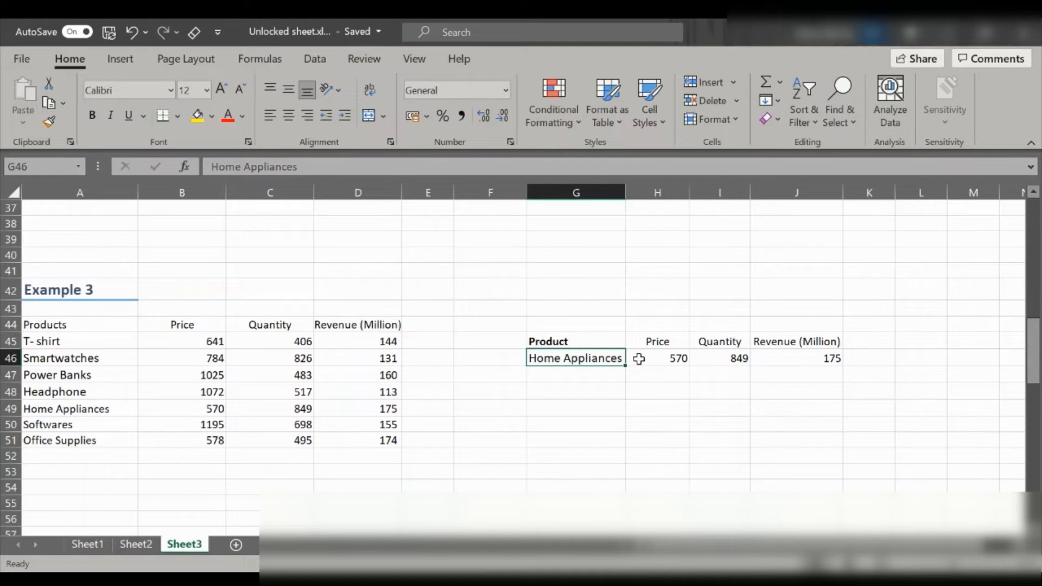
left_click(712, 353)
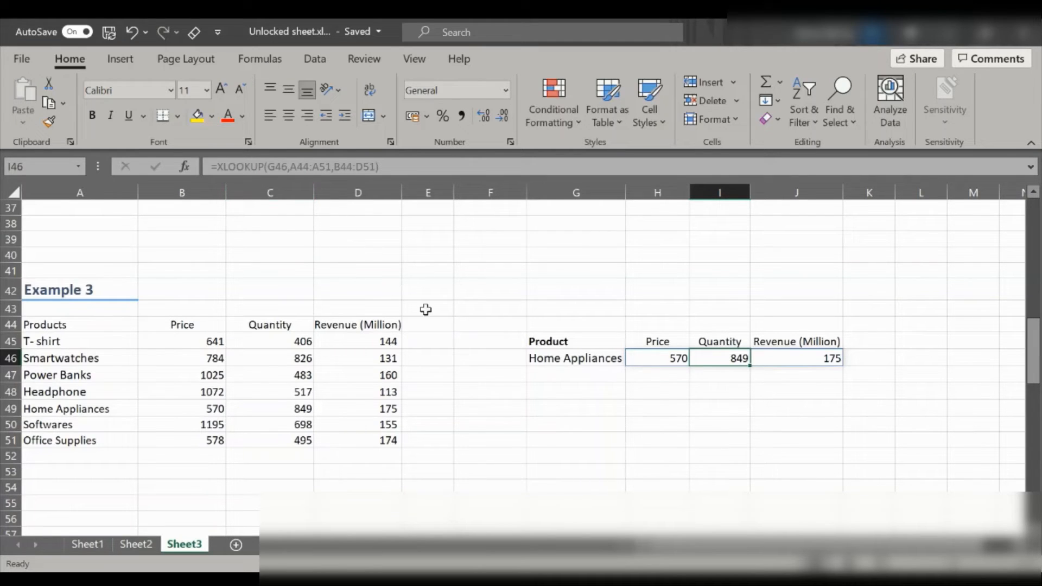
left_click(653, 355)
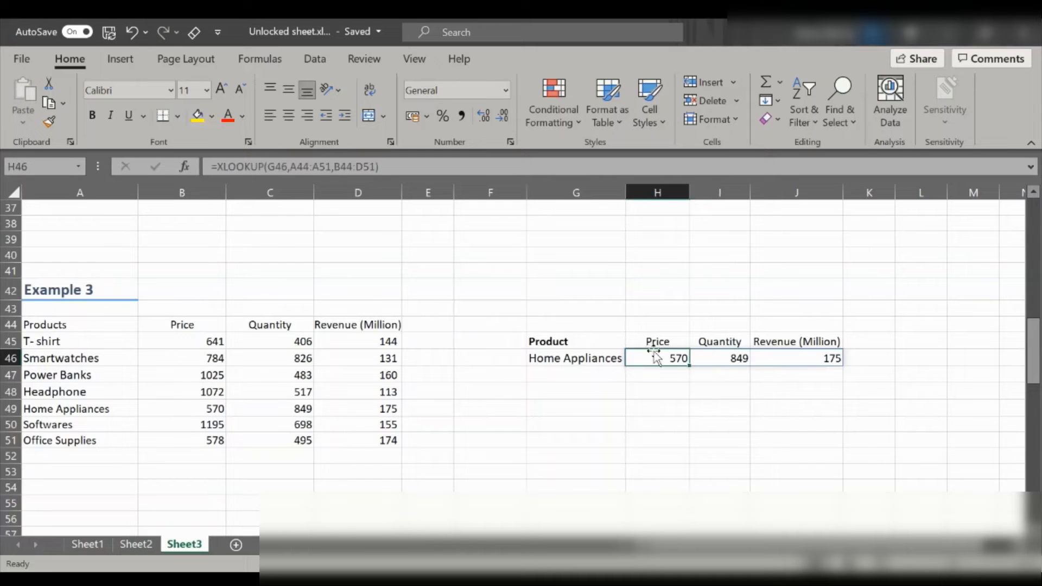
key("Delete")
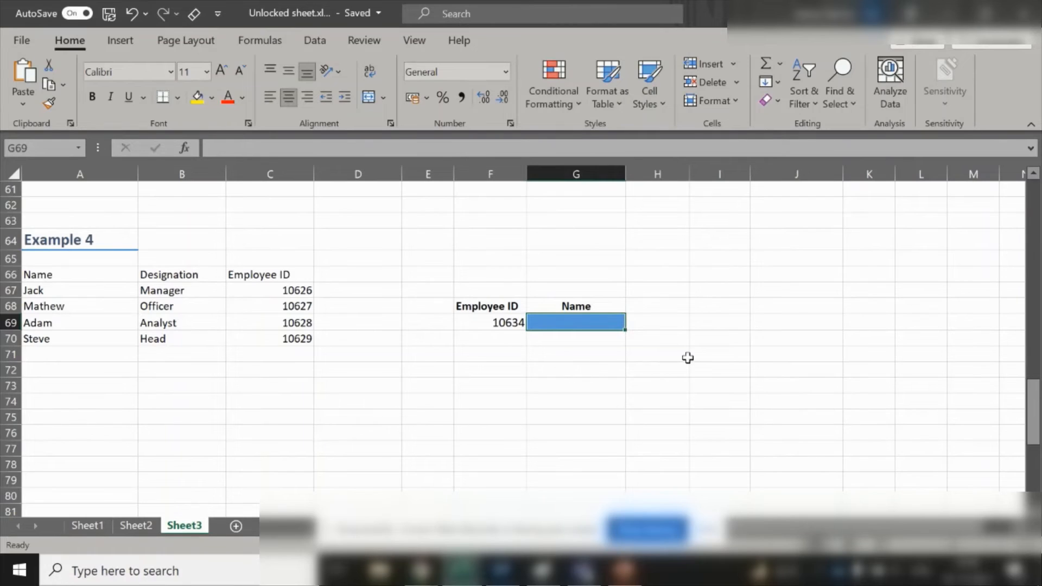
- Start an XLOOKUP in G69 using the employee ID in F69 as the lookup value
left_click(497, 319)
left_click(568, 327)
left_click(156, 321)
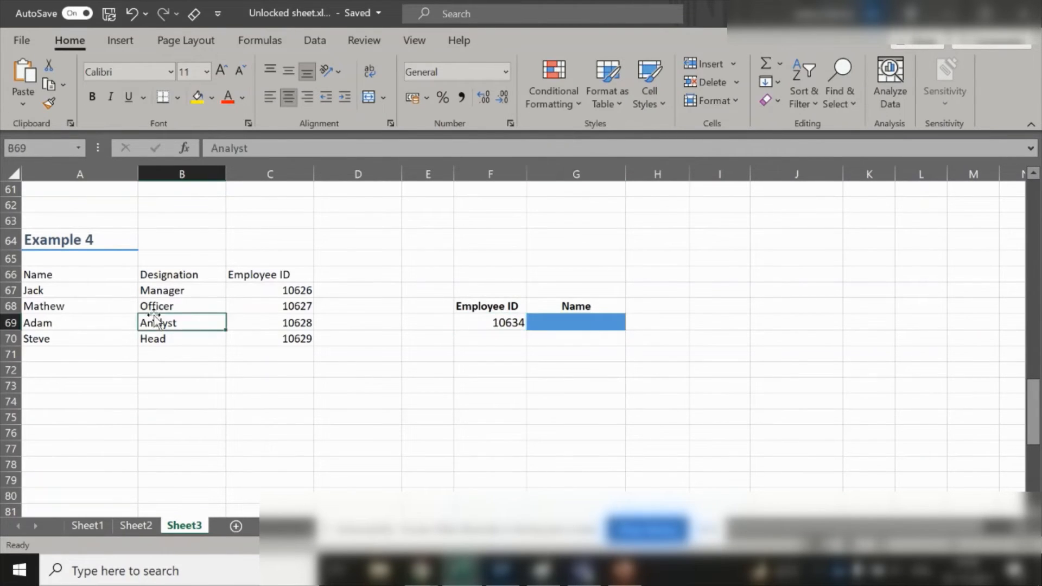
left_click(590, 327)
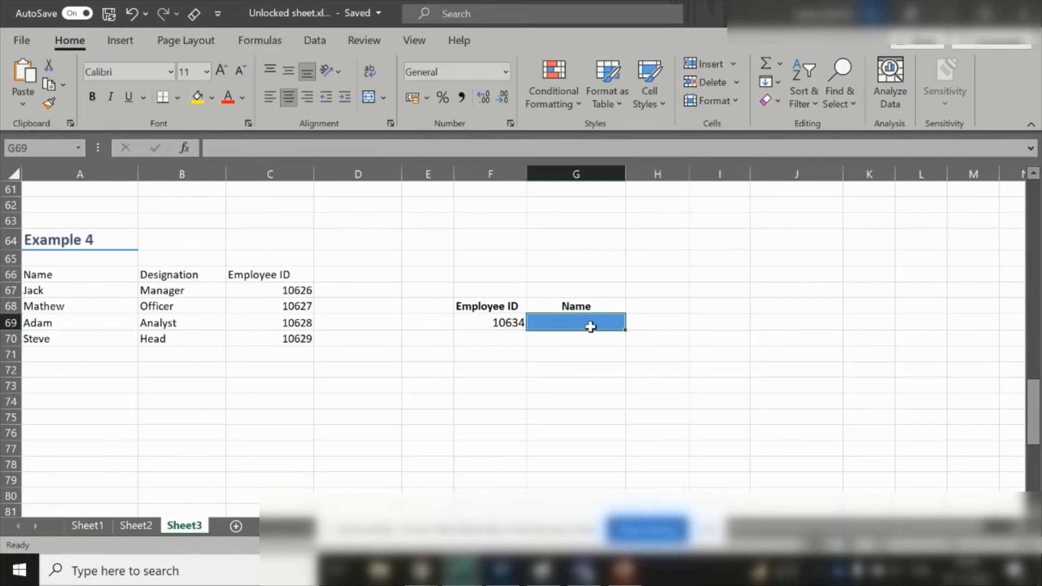
type("=xl")
key("Tab")
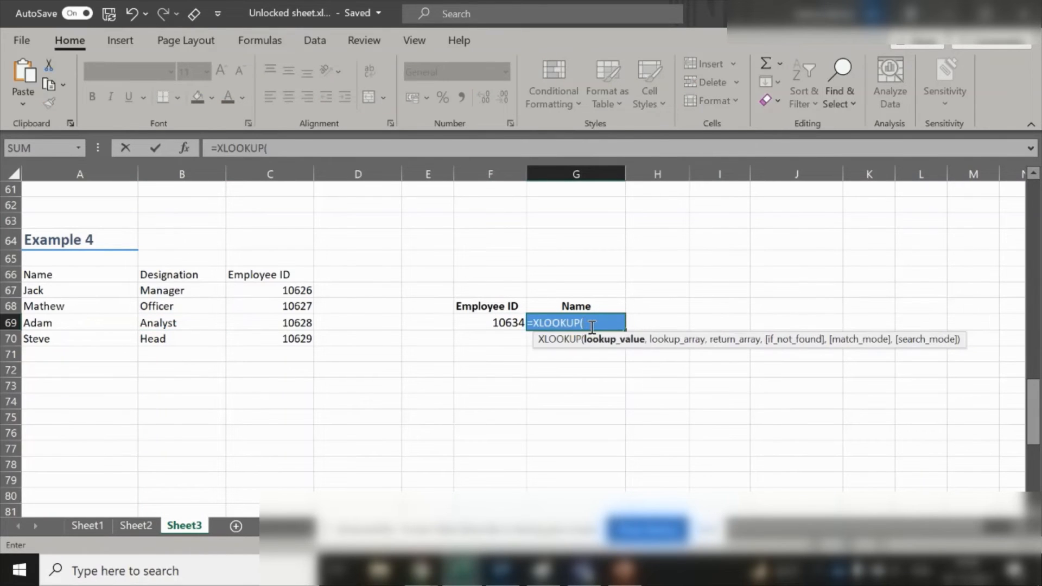
key("Left")
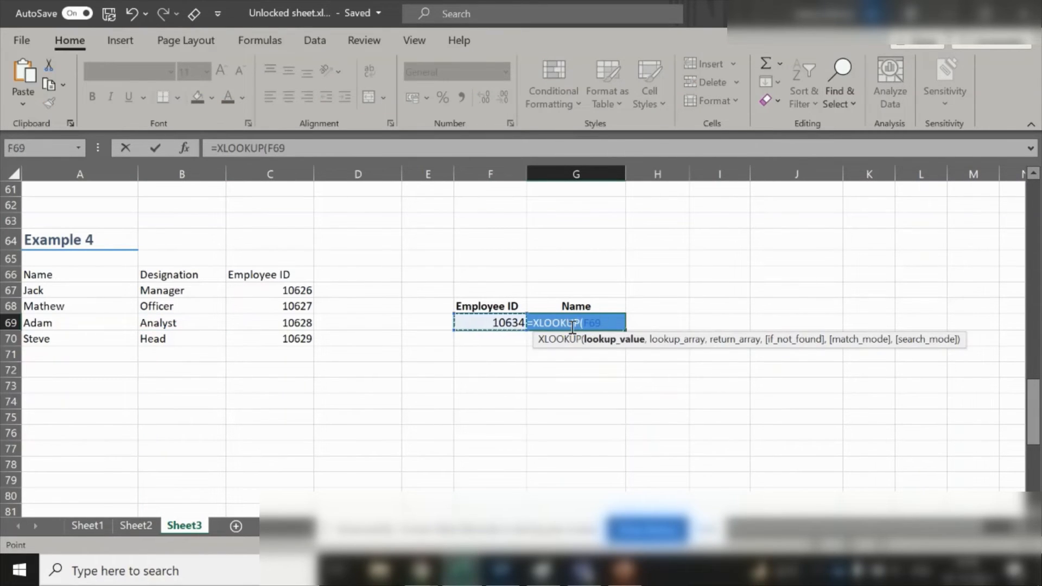
type(",")
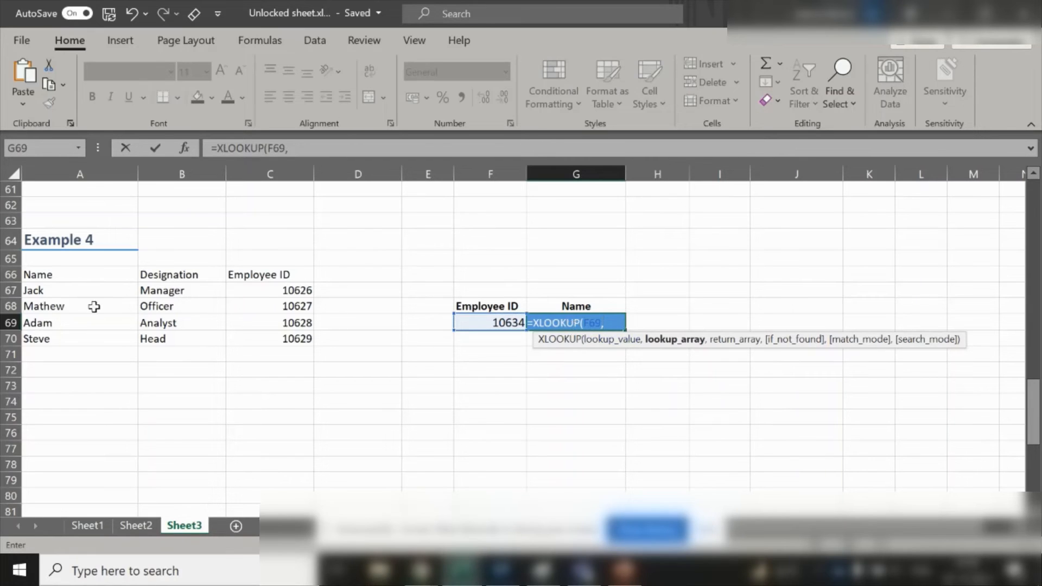
- Set the Employee ID column C66:C70 as the lookup array and names A66:A70 as the return array, then enter it
left_click(236, 279)
key("ctrl+shift+Down")
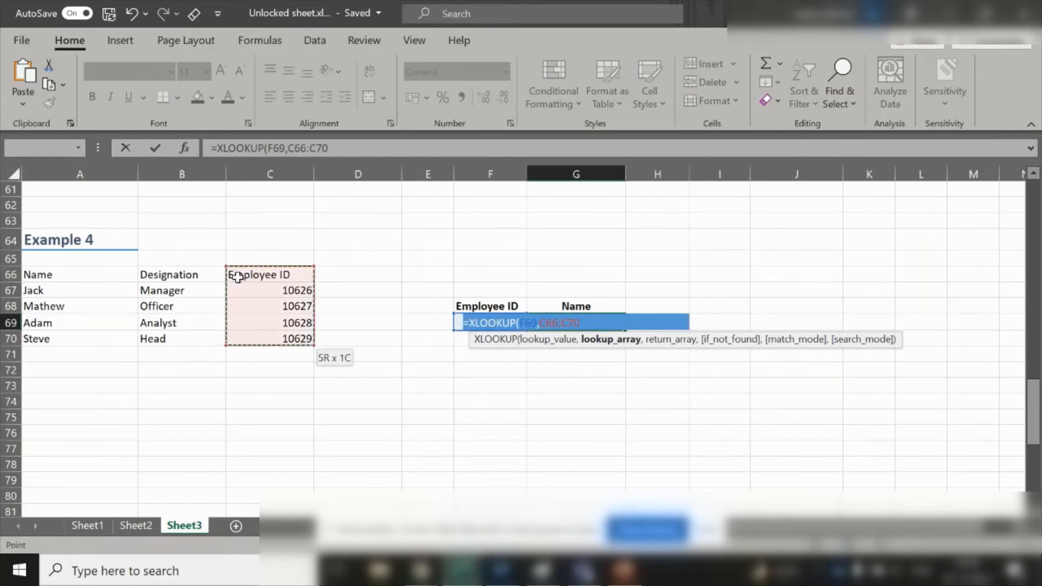
type(",")
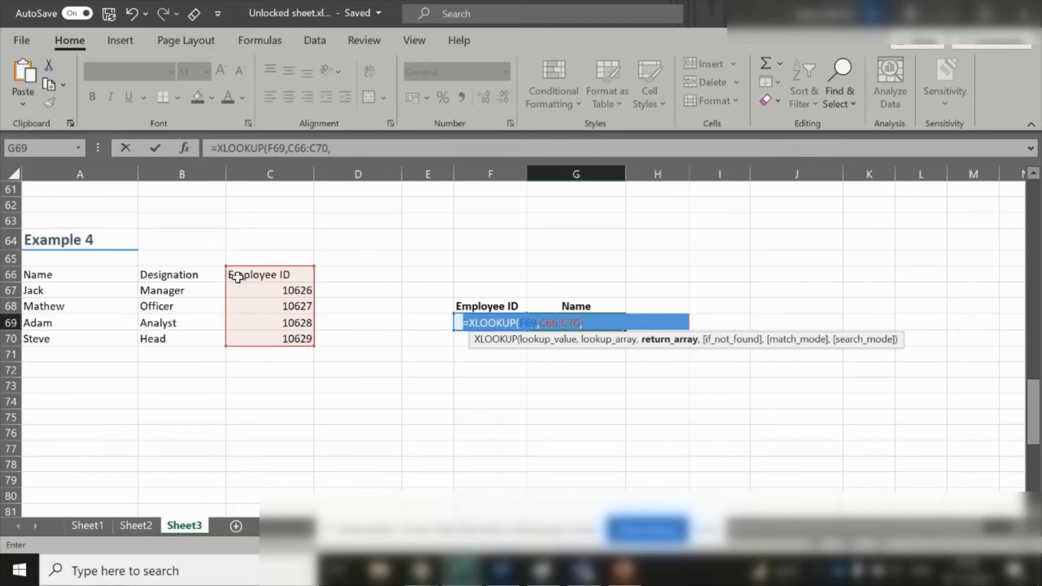
left_click(62, 275)
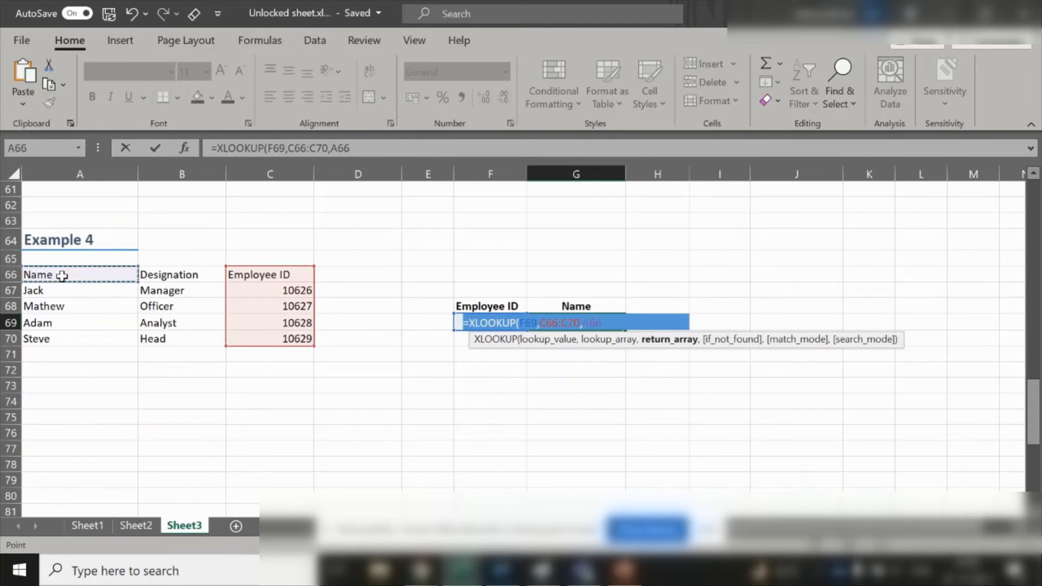
key("ctrl+shift+Down")
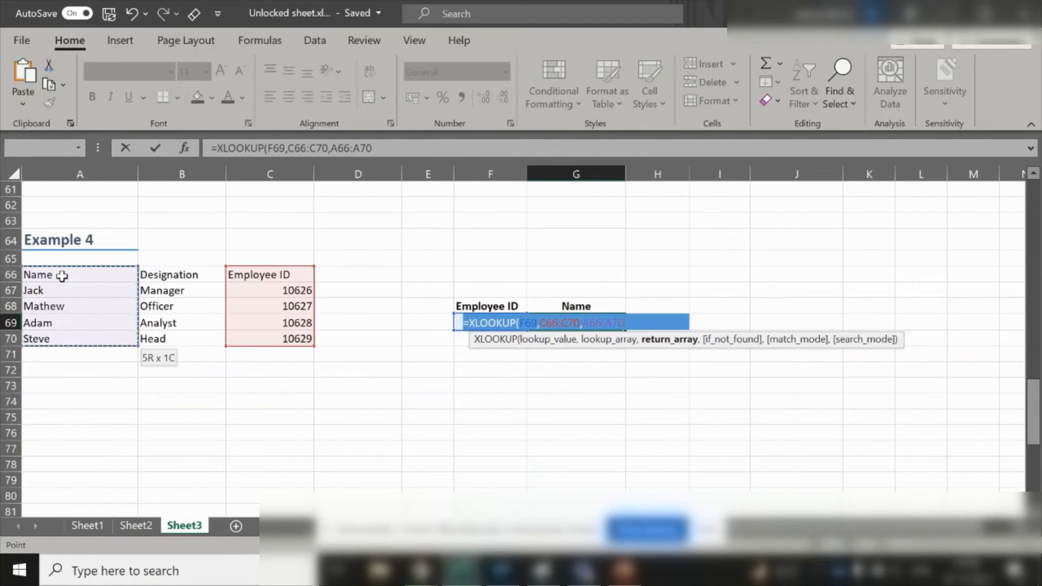
type(")")
key("ctrl+Return")
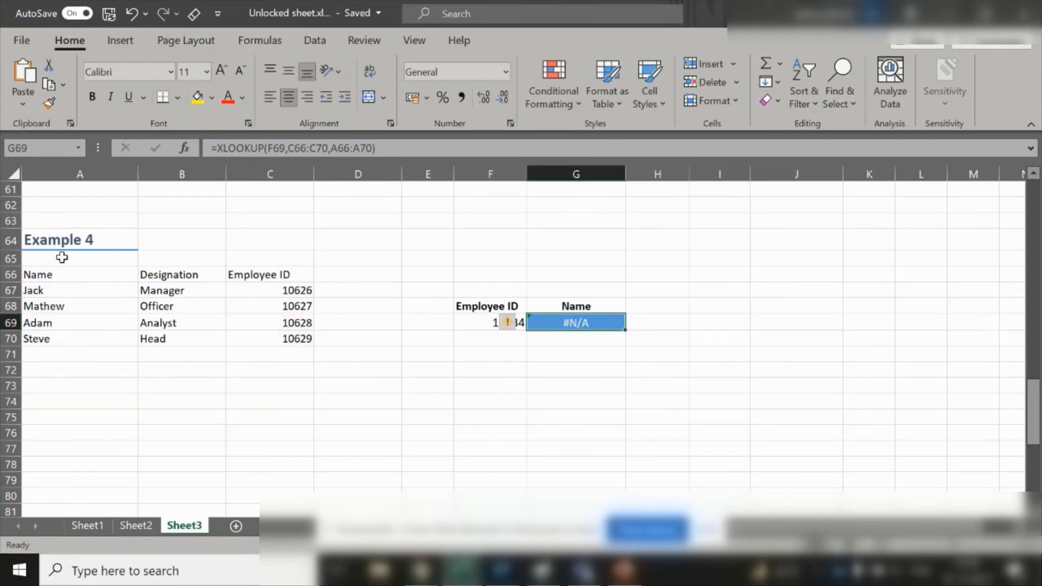
- Edit the G69 formula to add "not-found" as the if_not_found argument and re-enter it
key("Left")
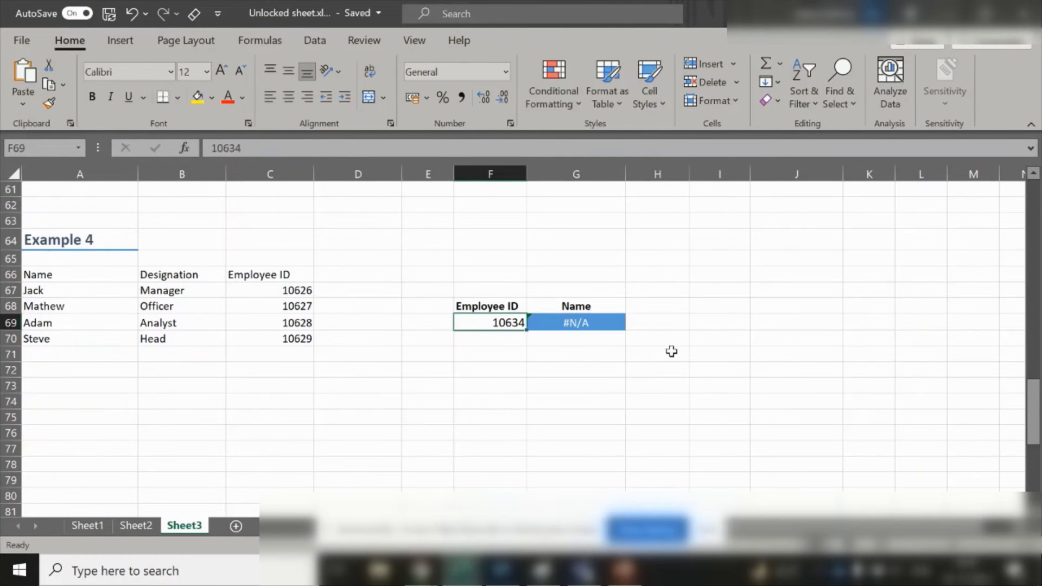
left_click(595, 323)
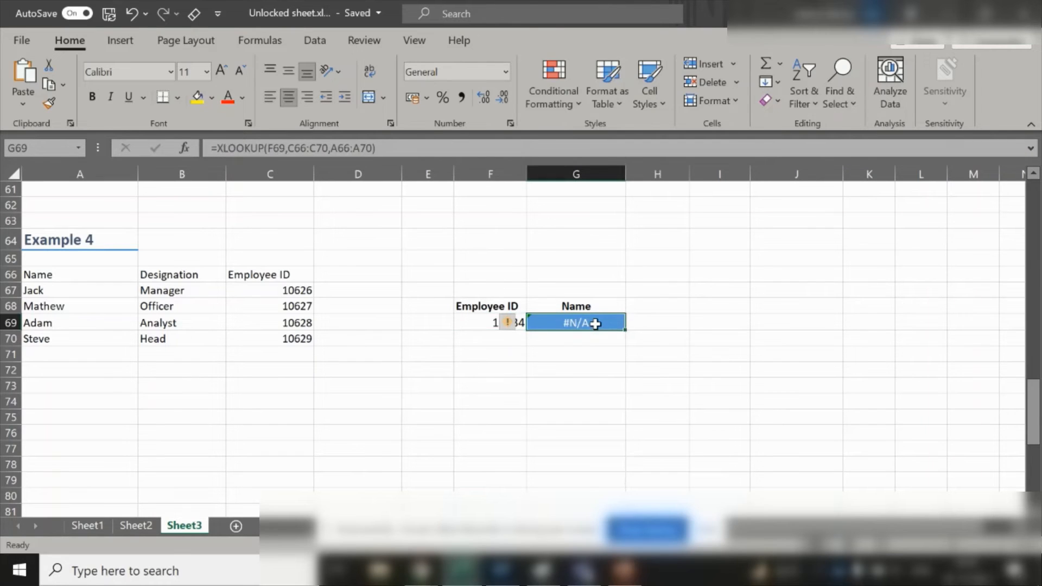
left_click(376, 148)
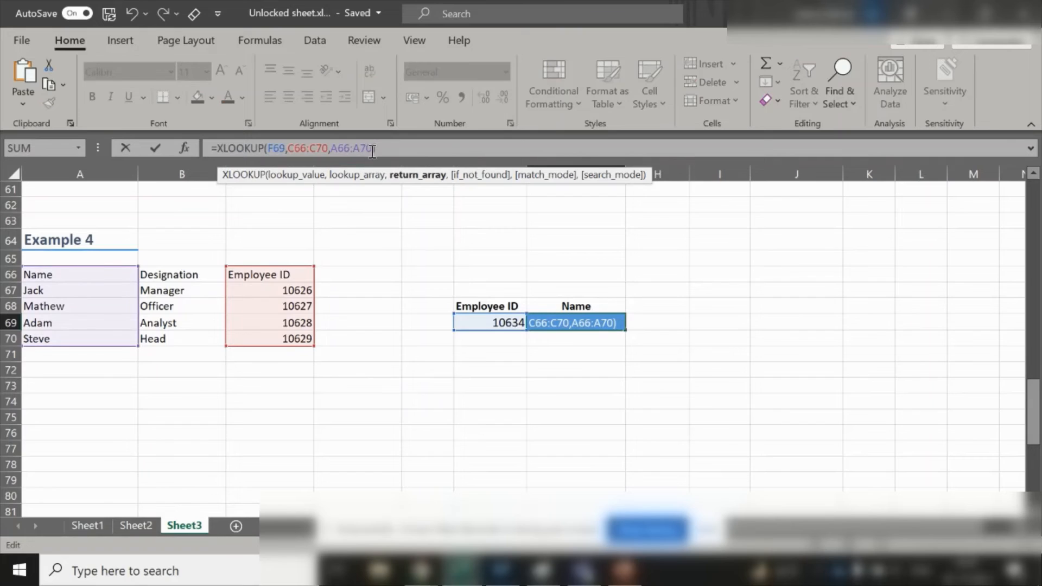
type(",")
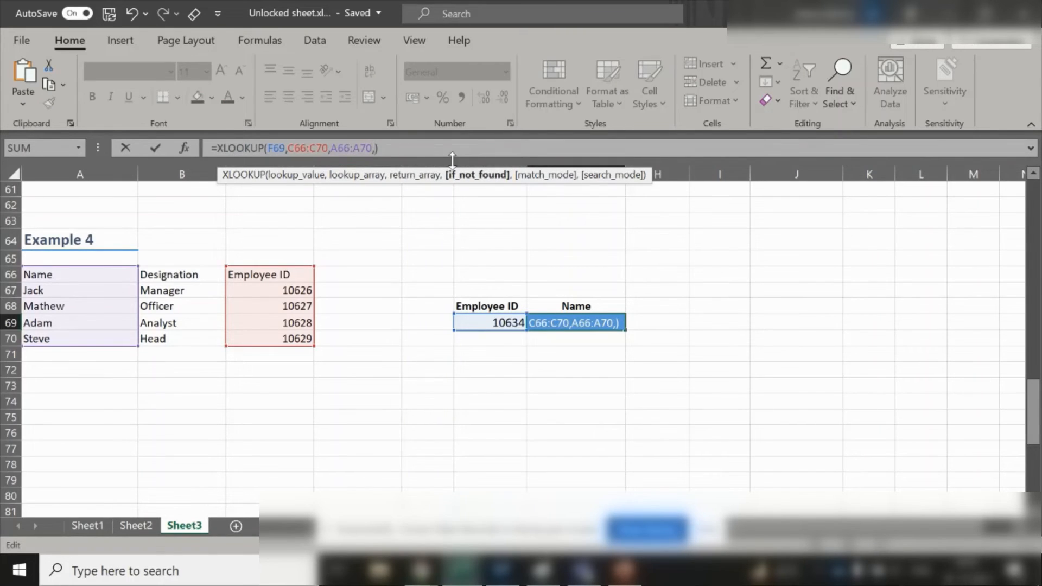
type("\"")
type("not")
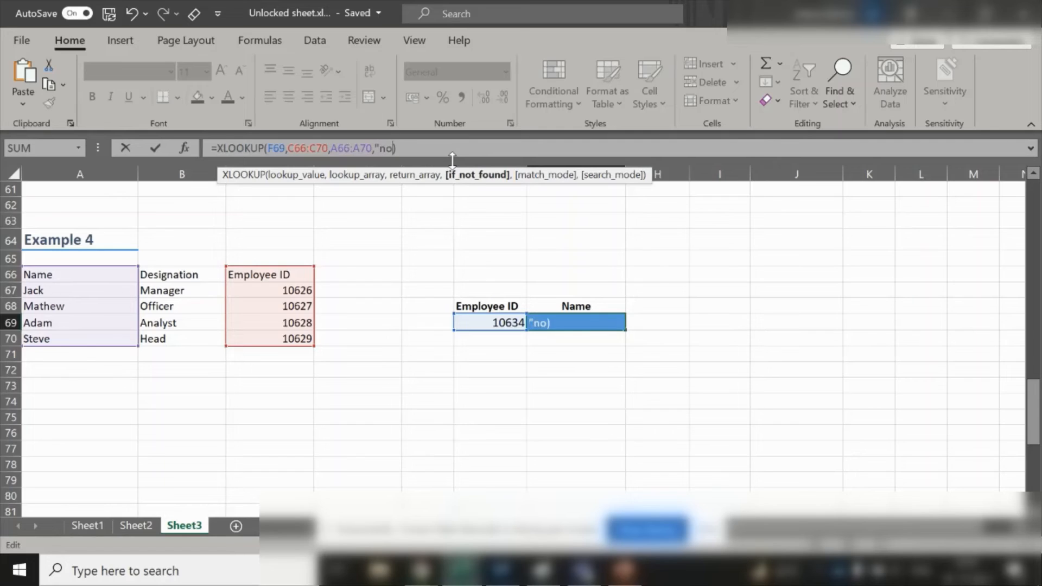
type("-found\"")
key("ctrl+Return")
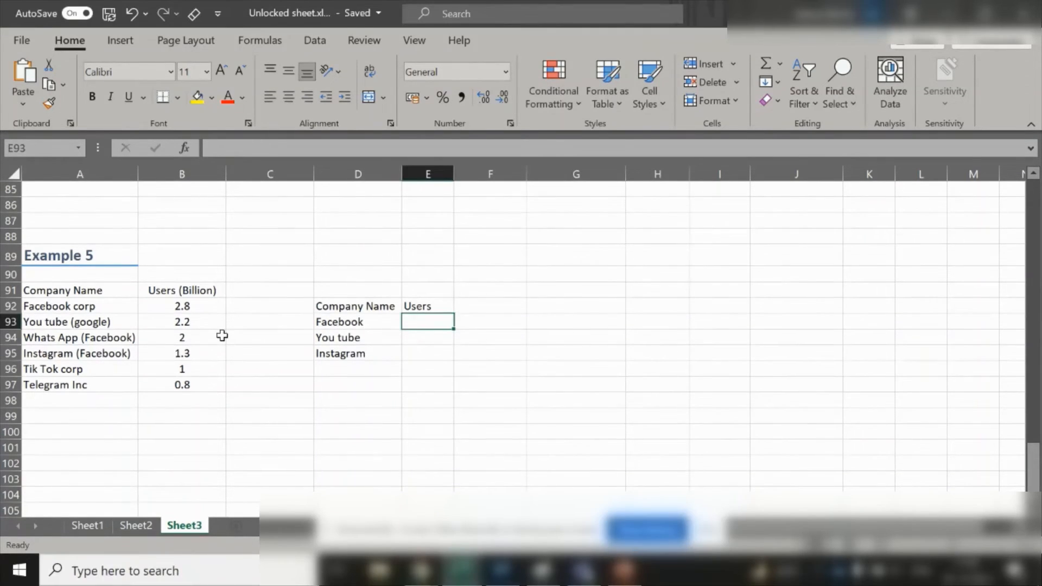
- Start an XLOOKUP formula in E93 to find the users figure for Facebook in the Example 5 table
left_click(186, 290)
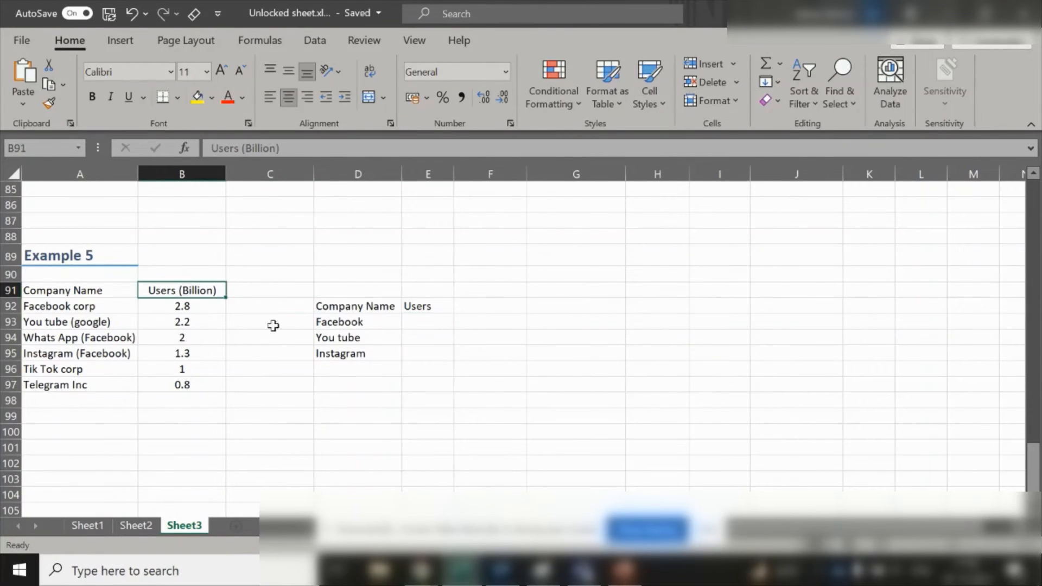
left_click(426, 324)
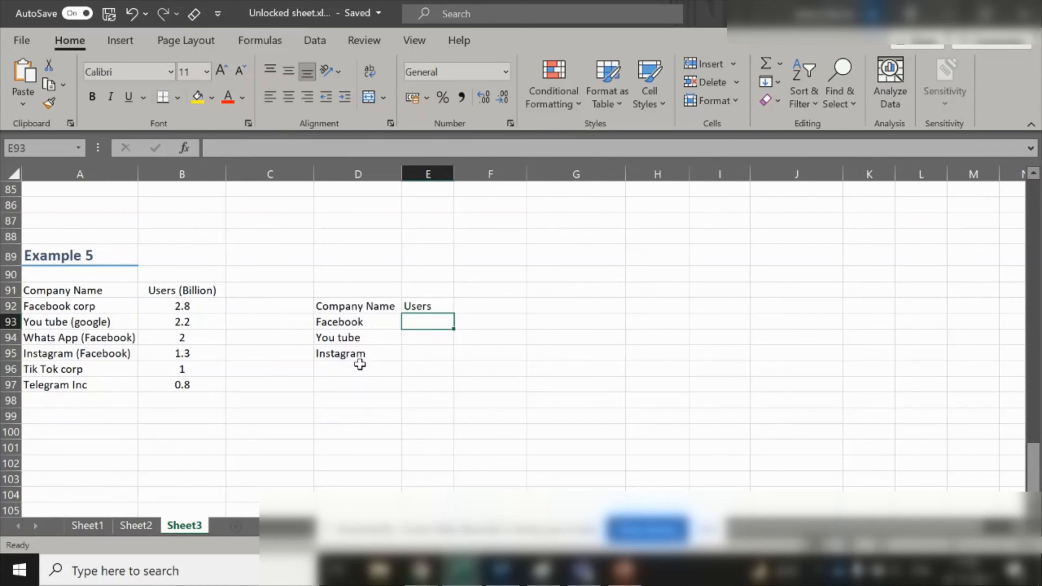
left_click(356, 321)
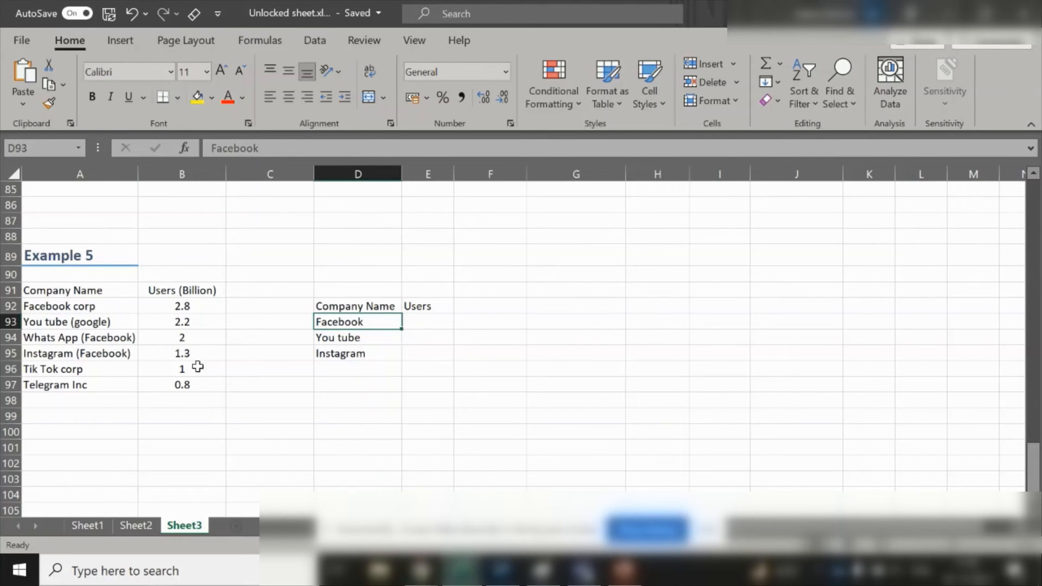
left_click(425, 319)
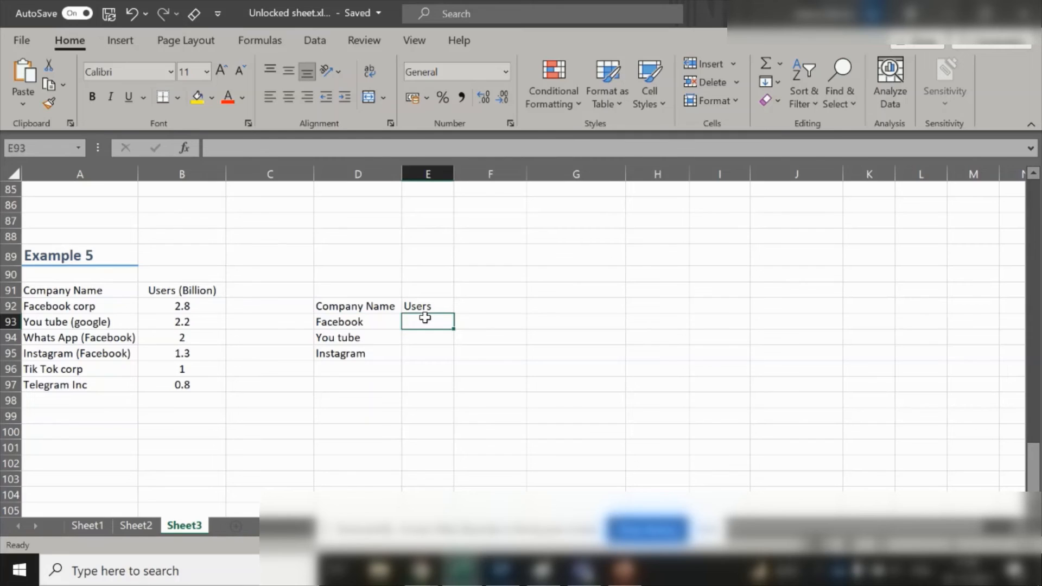
type("=x")
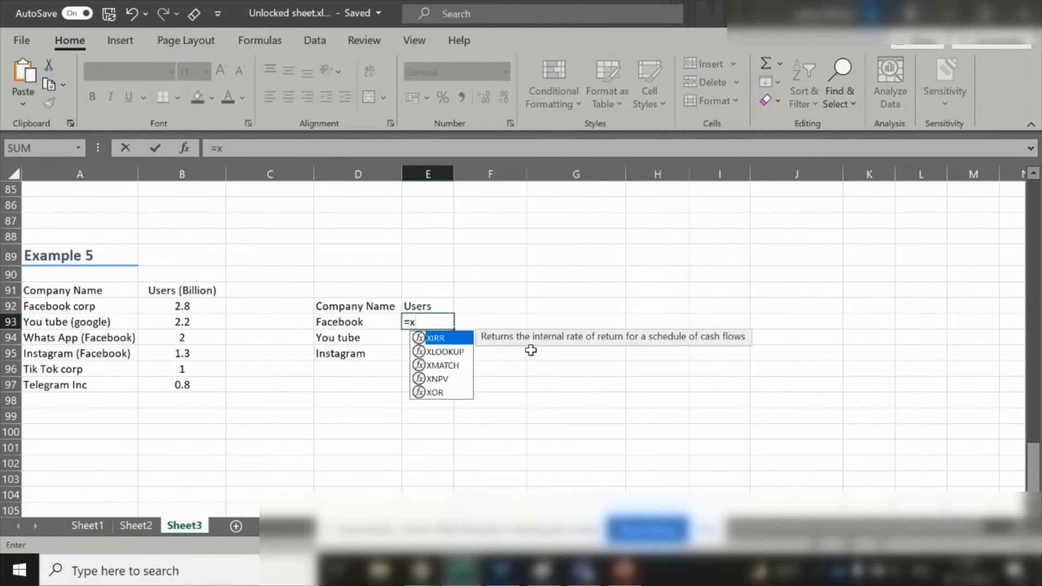
key("Down")
key("Tab")
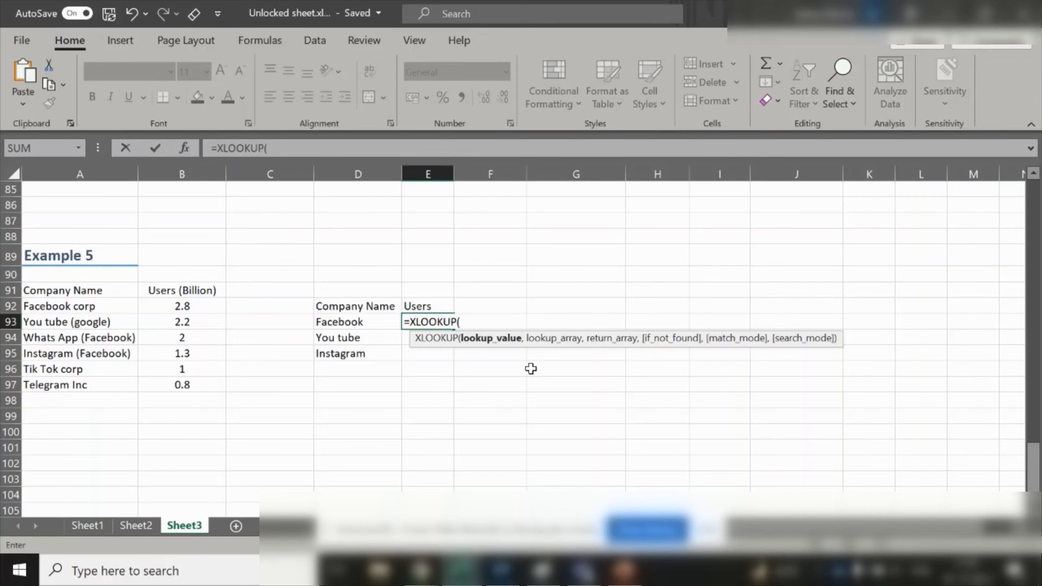
- Enter the wildcard lookup value "*"&D93&"*" as the first XLOOKUP argument
type("\"*\"")
key("Return")
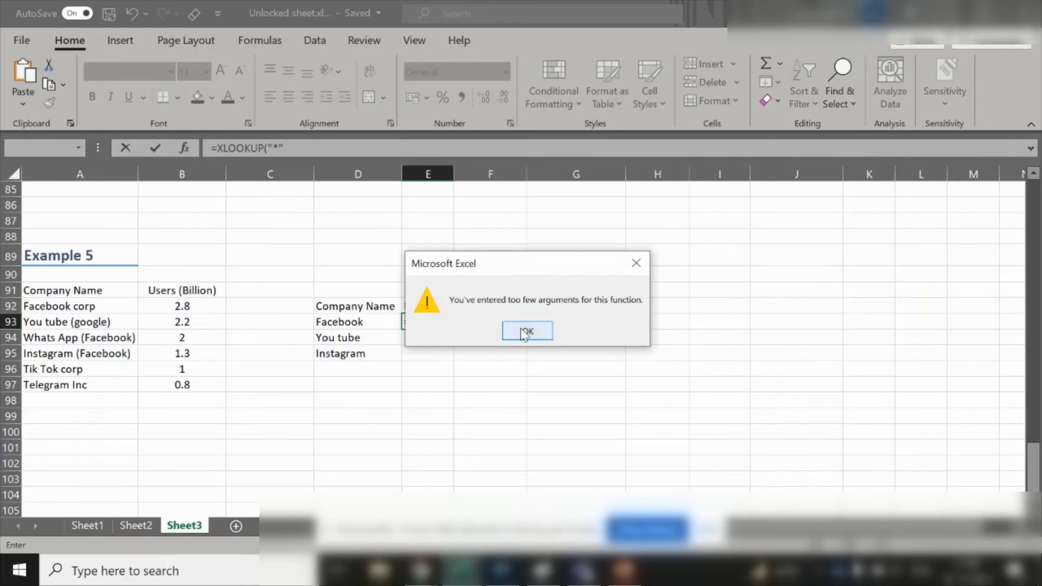
left_click(524, 333)
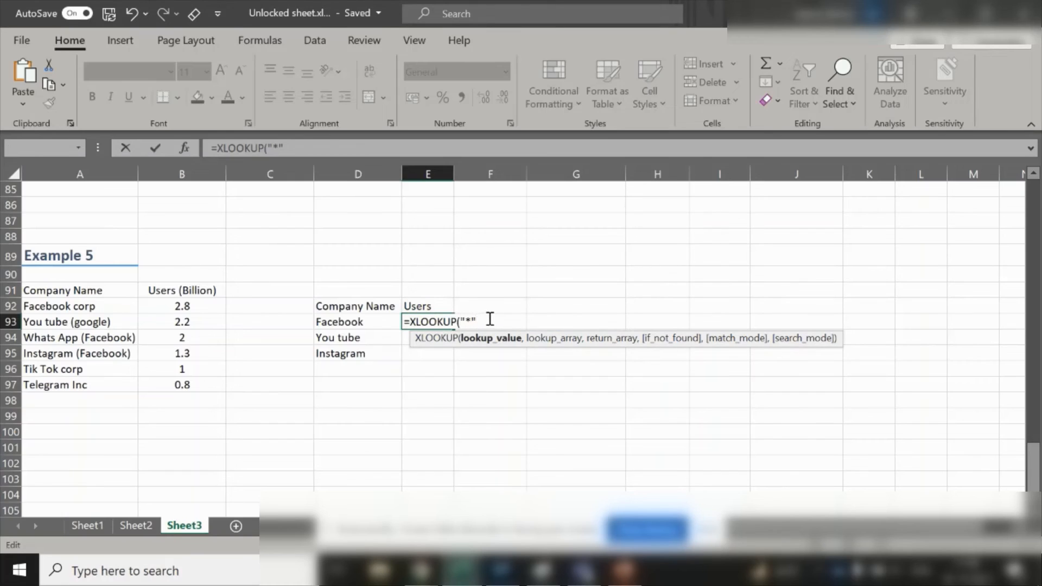
type("&")
left_click(370, 321)
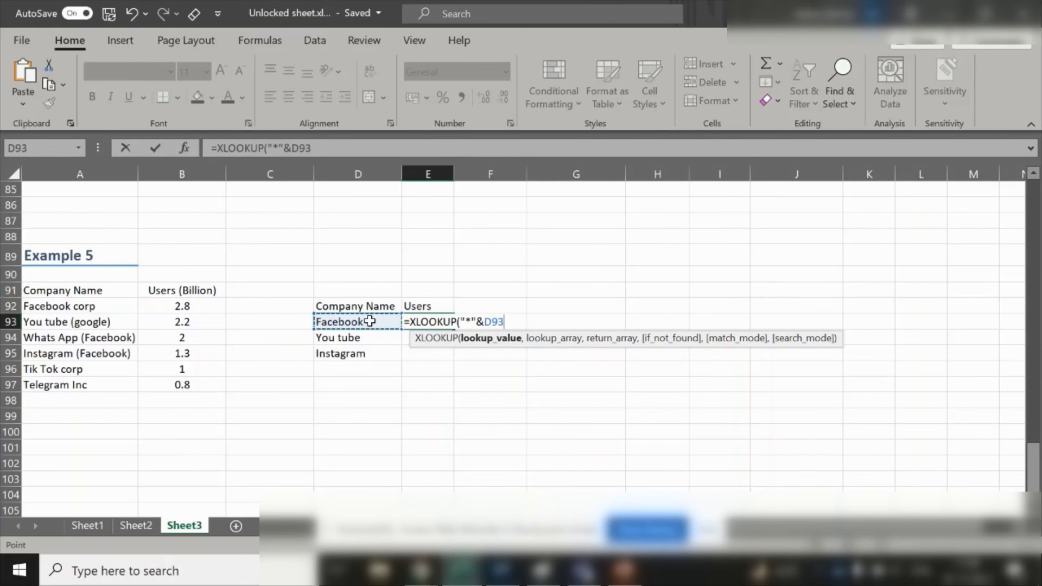
type("&")
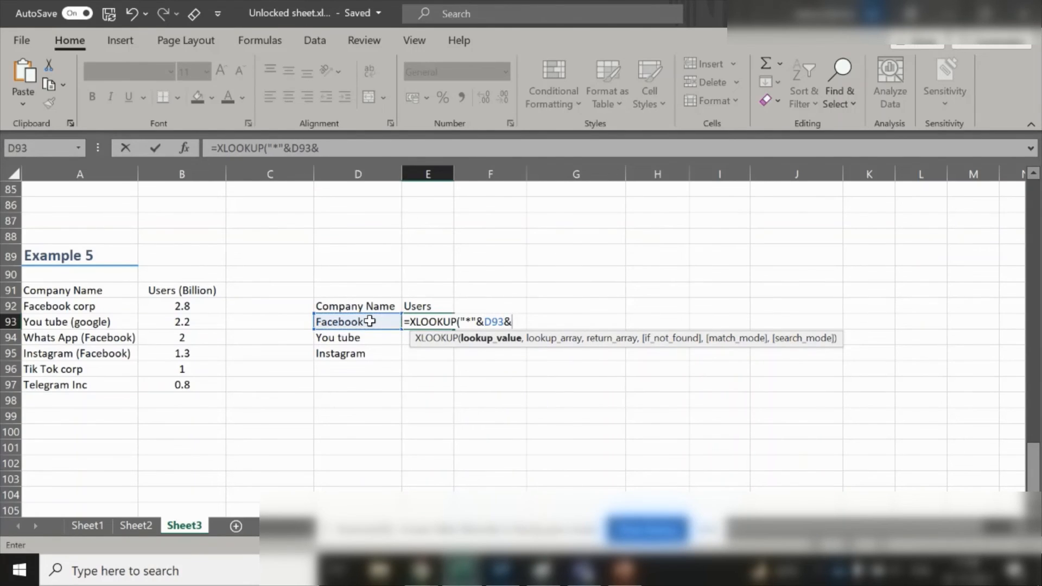
type("\"*\"")
type(",")
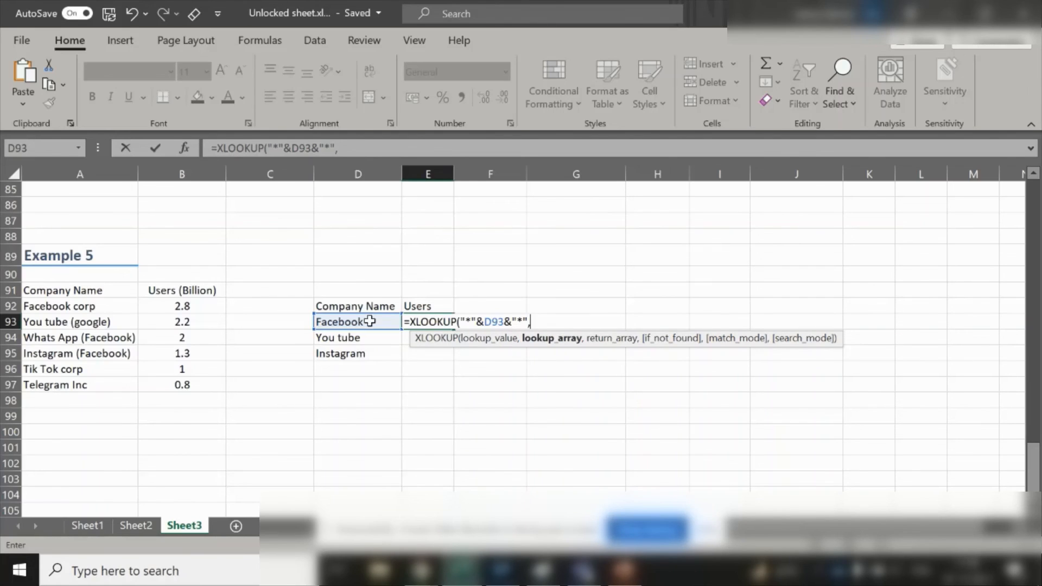
- Set the company names A91:A97 as the lookup array and users B91:B97 as the return array
left_click(64, 288)
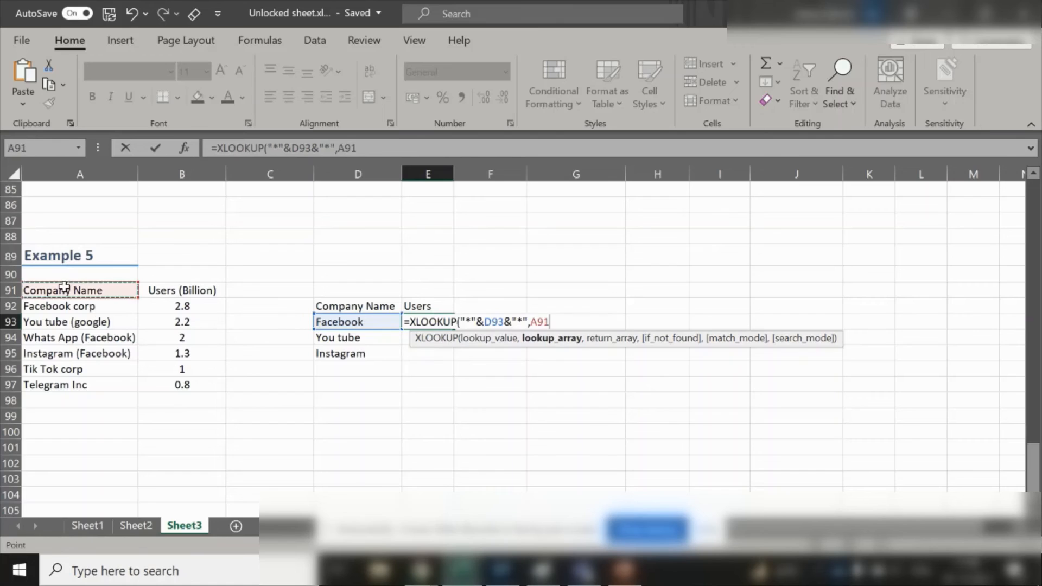
key("ctrl+shift+Down")
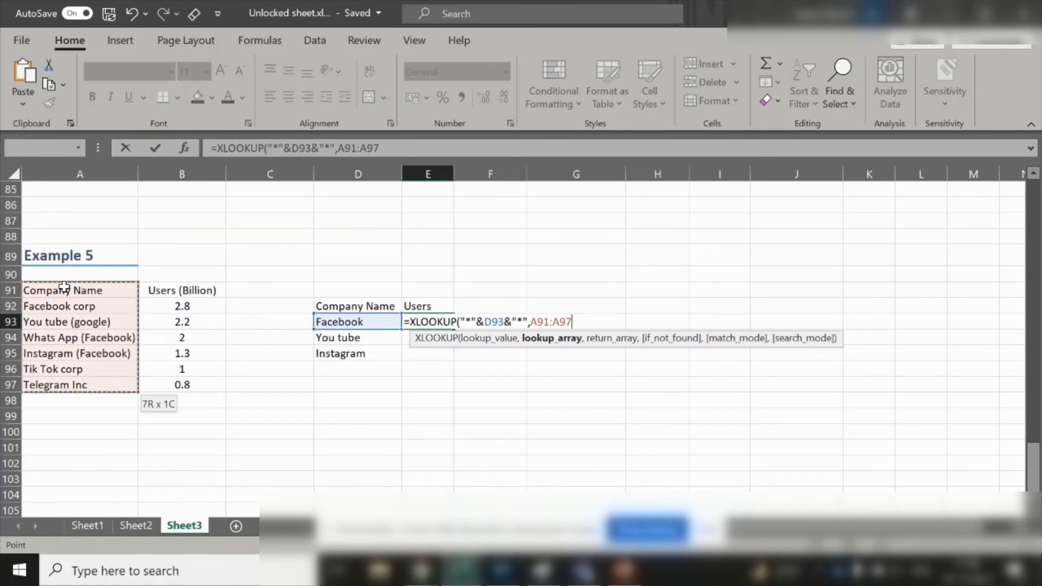
type(",")
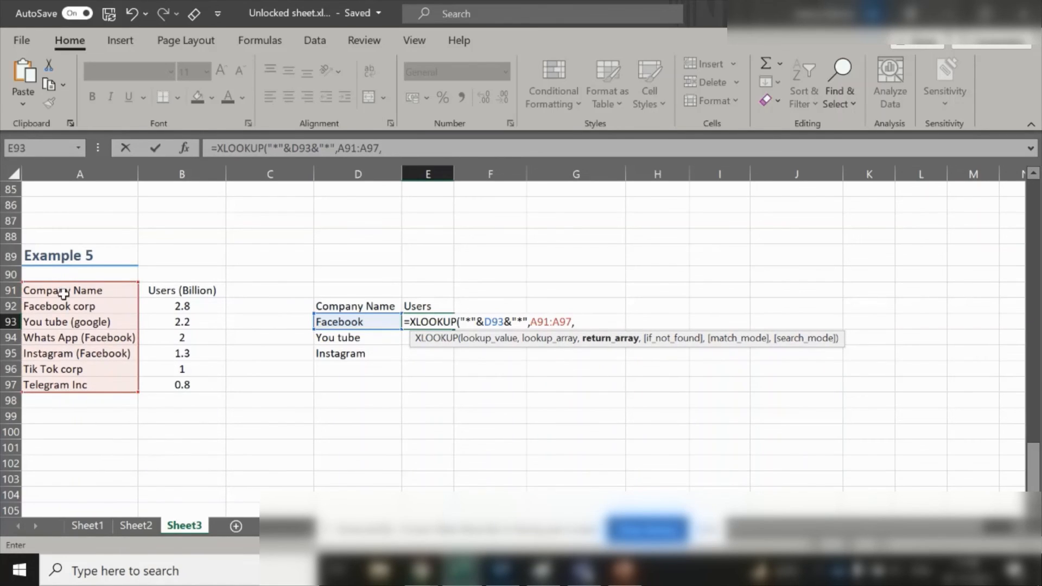
left_click(181, 291)
key("ctrl+shift+Down")
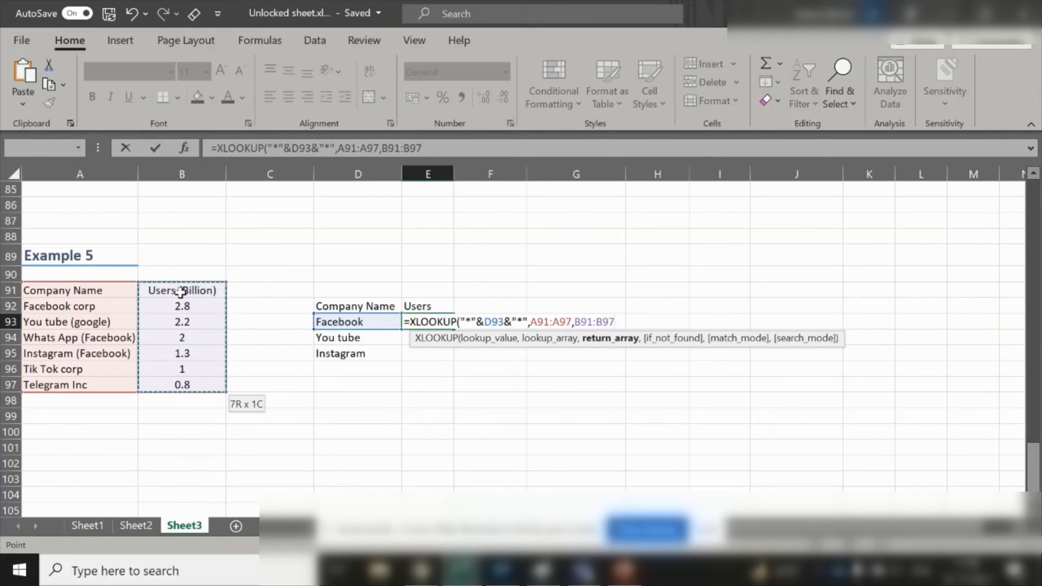
type(",")
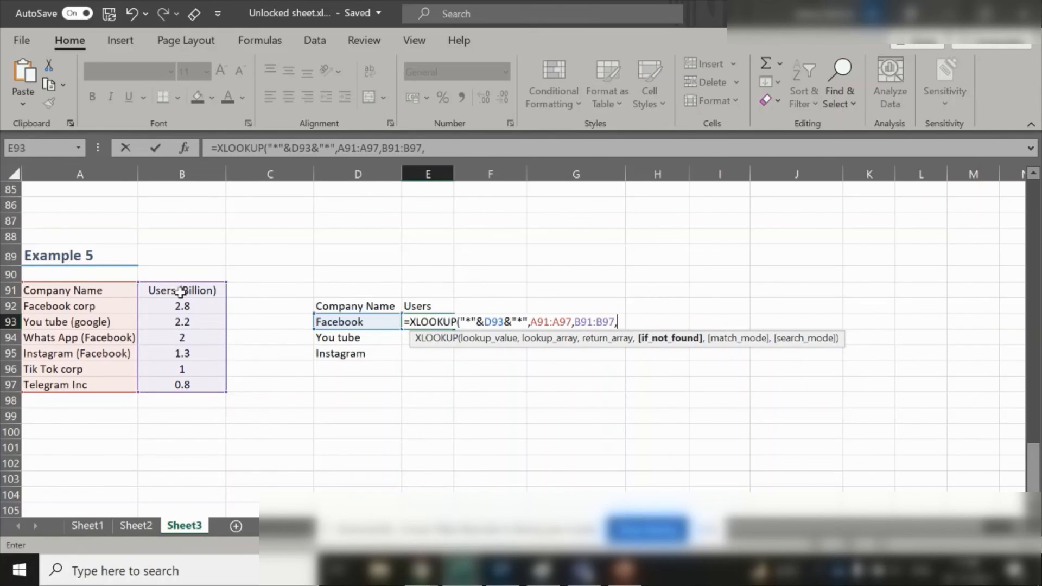
type(",")
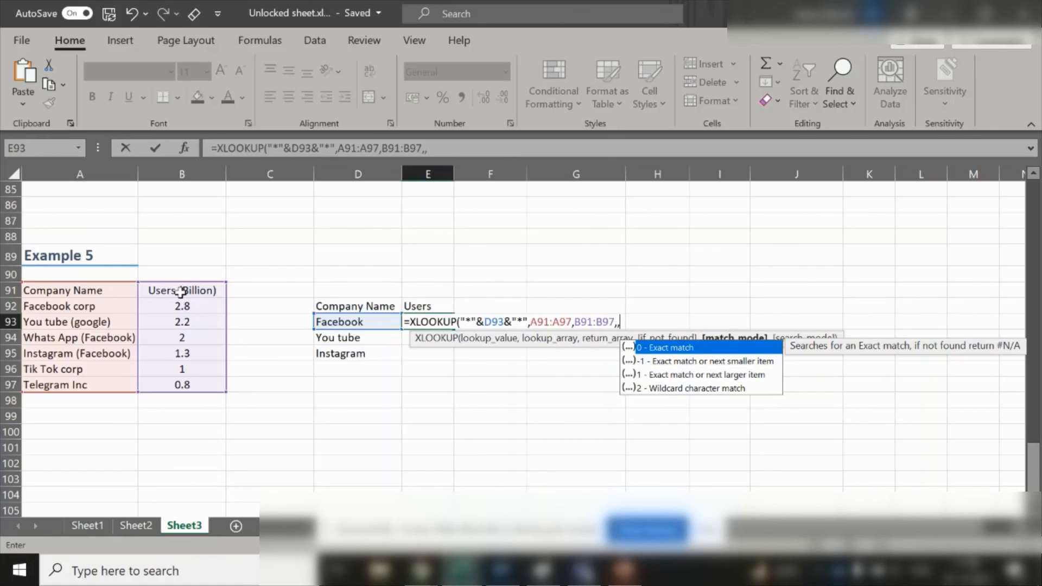
- Skip the if_not_found argument, choose match mode 2 wildcard character match, close and enter the formula
key("Down")
key("Down")
key("Down")
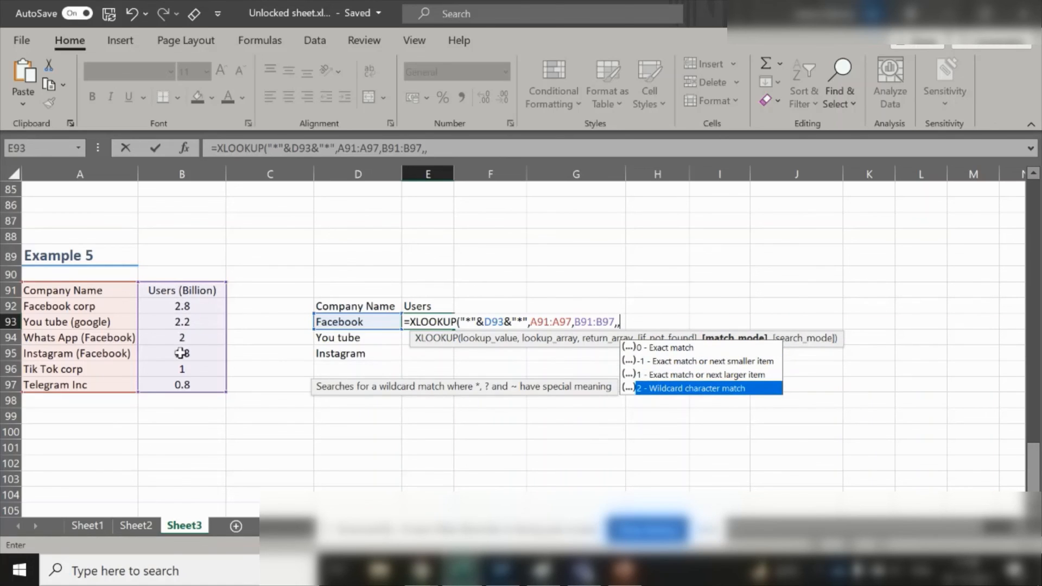
key("Tab")
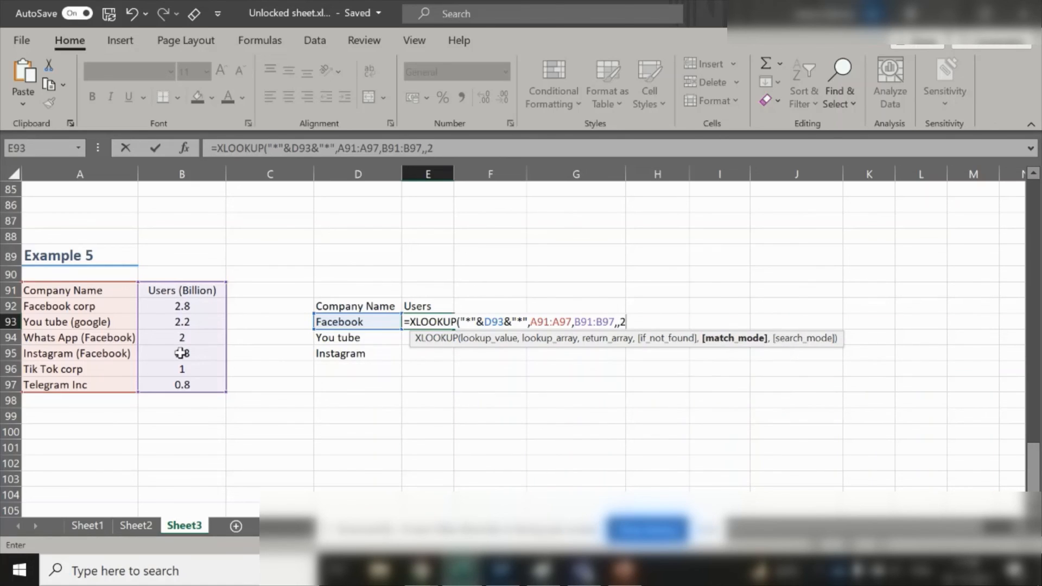
type(")")
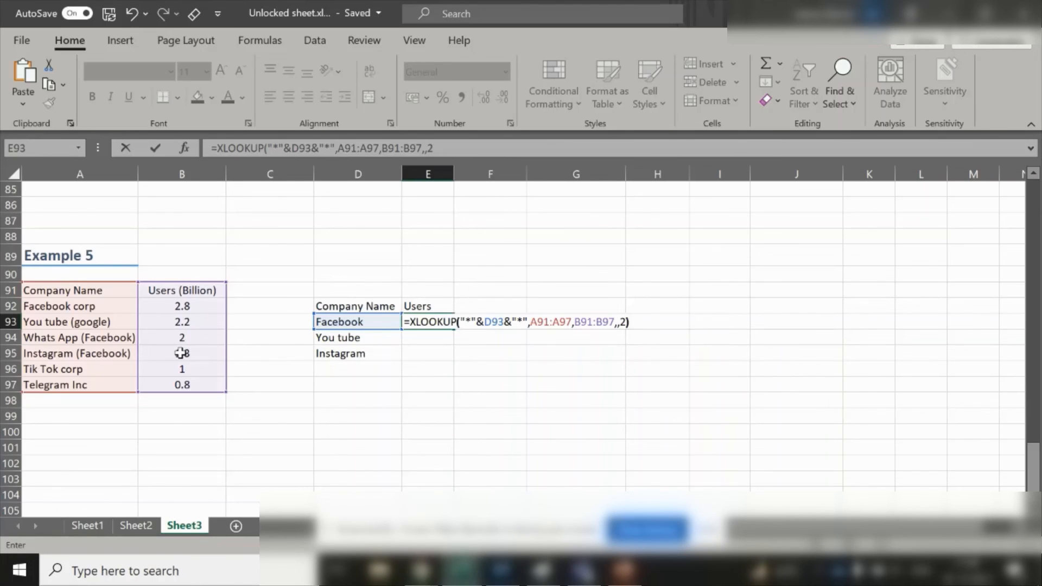
key("Return")
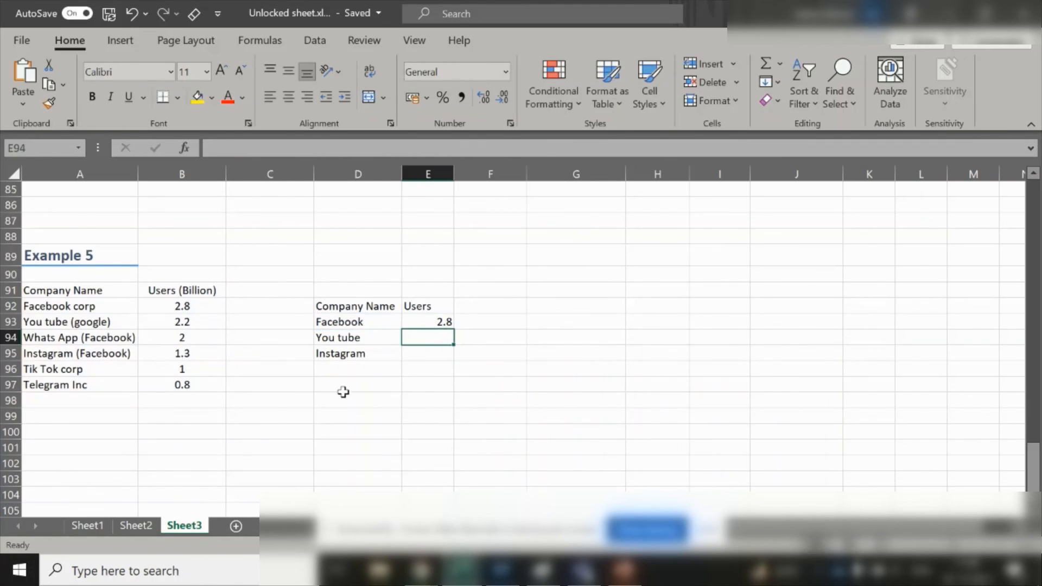
- Fill the E93 formula down to E95 for You tube and Instagram
left_click(431, 323)
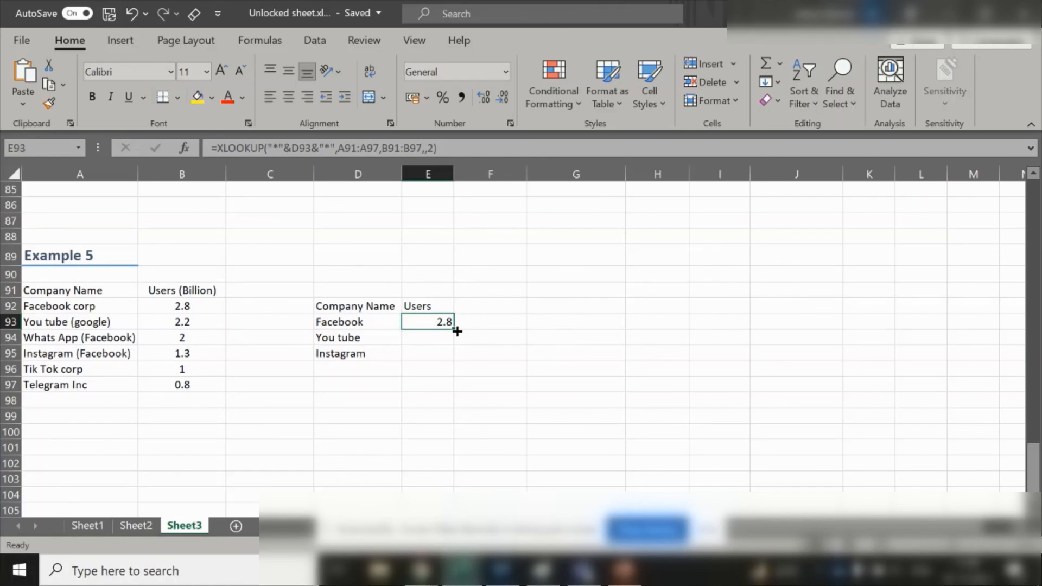
left_click_drag(456, 331, 456, 361)
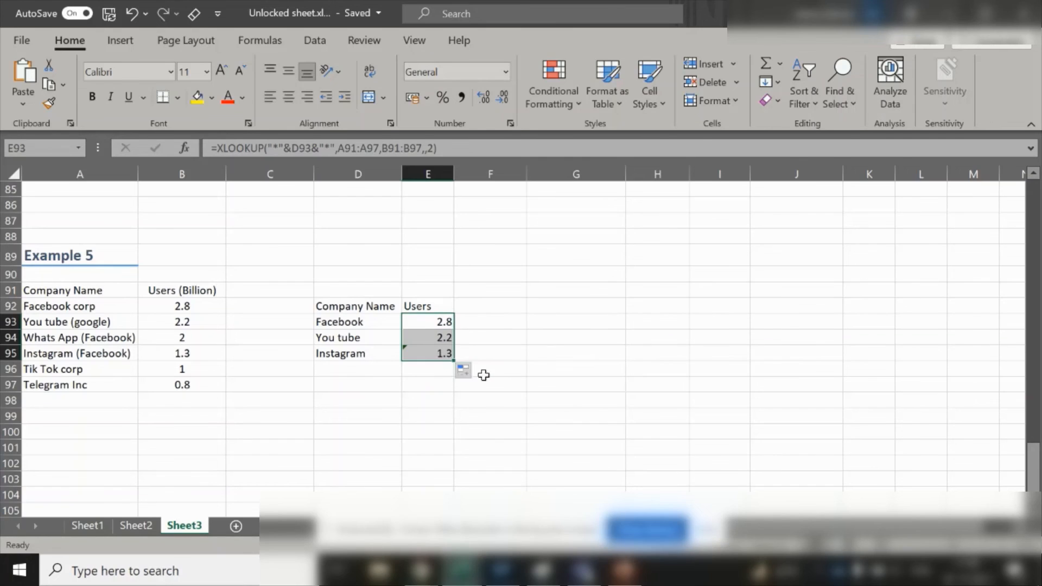